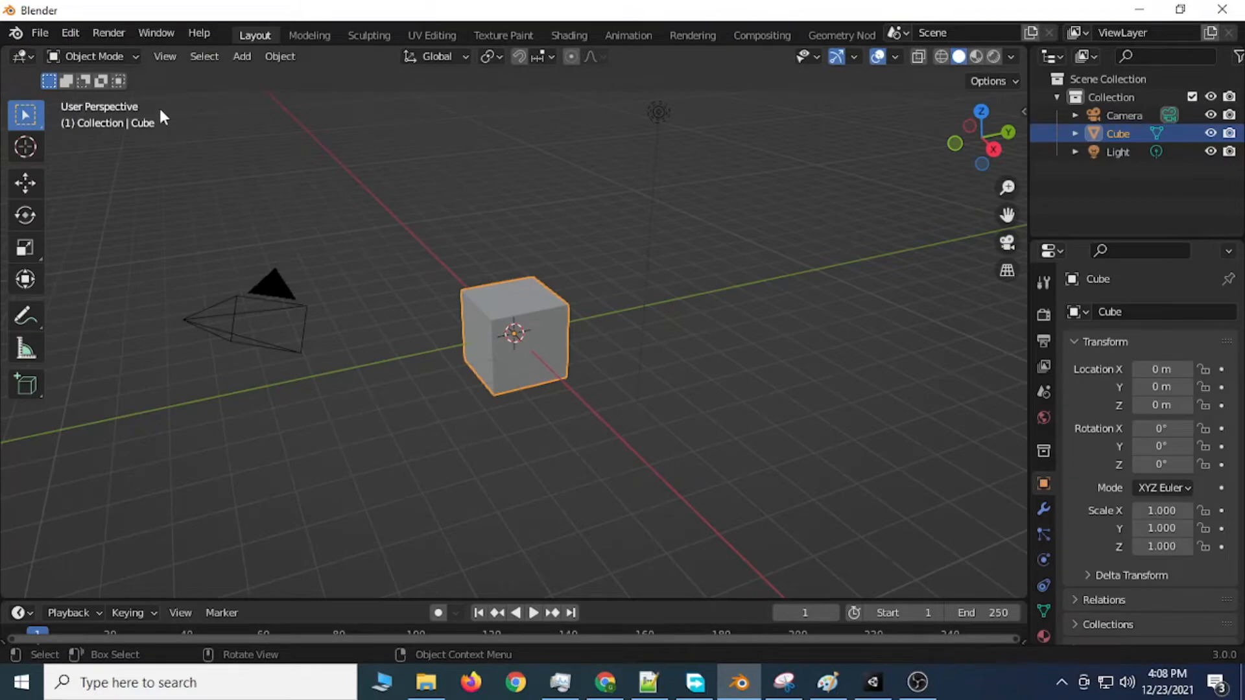
Step: Delete the default camera, cube and light from the scene
click(1118, 113)
key(x)
click(1126, 118)
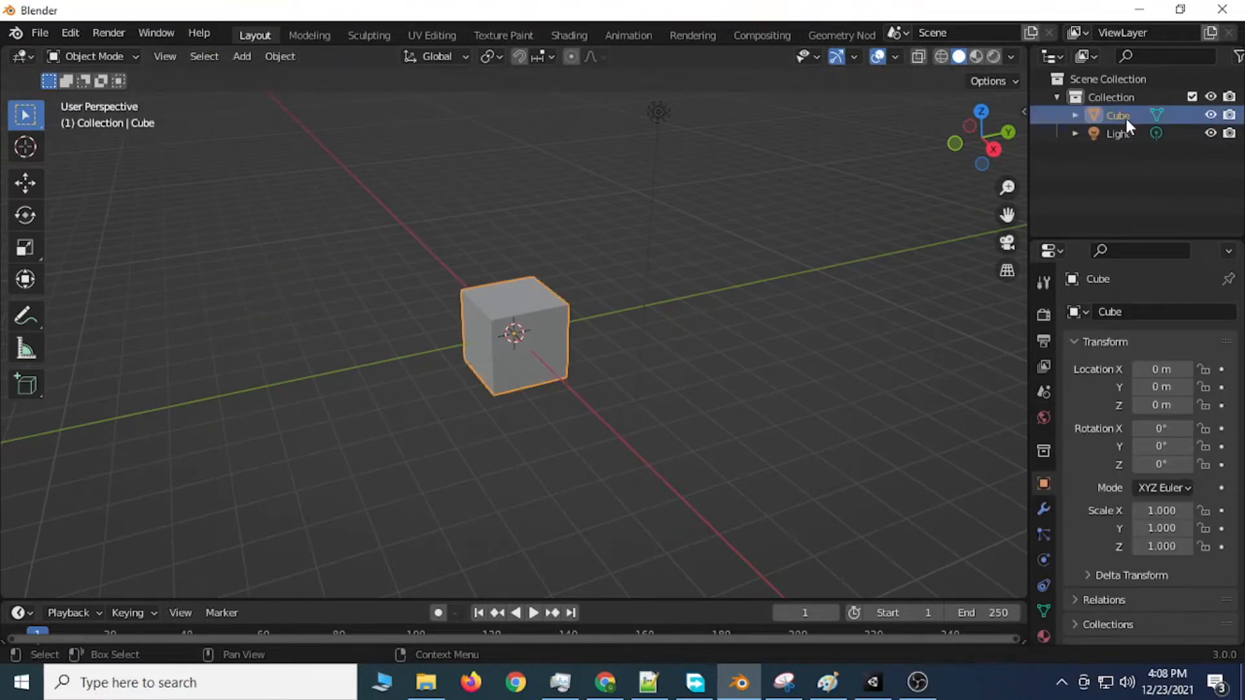
key(x)
click(1125, 118)
key(x)
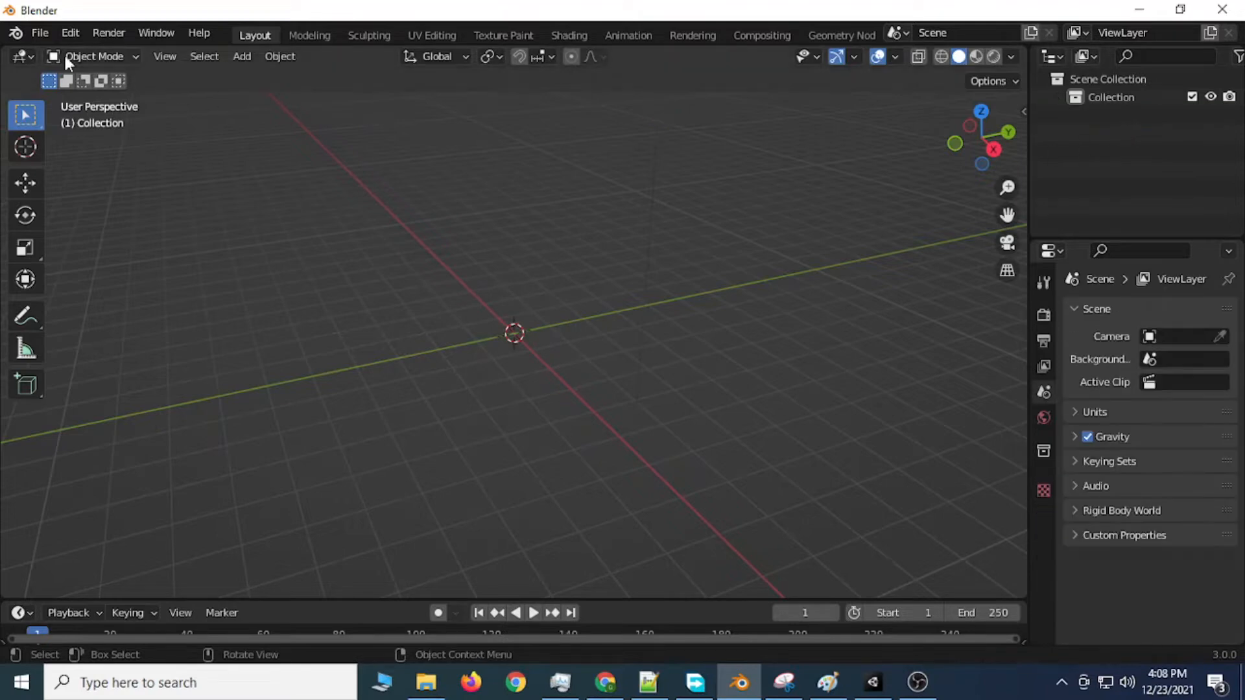
Step: Import the Wavefront OBJ file Export_1_v005.obj from the testModel subfolder of the project folder on the Desktop
click(40, 31)
mouse_move(92, 273)
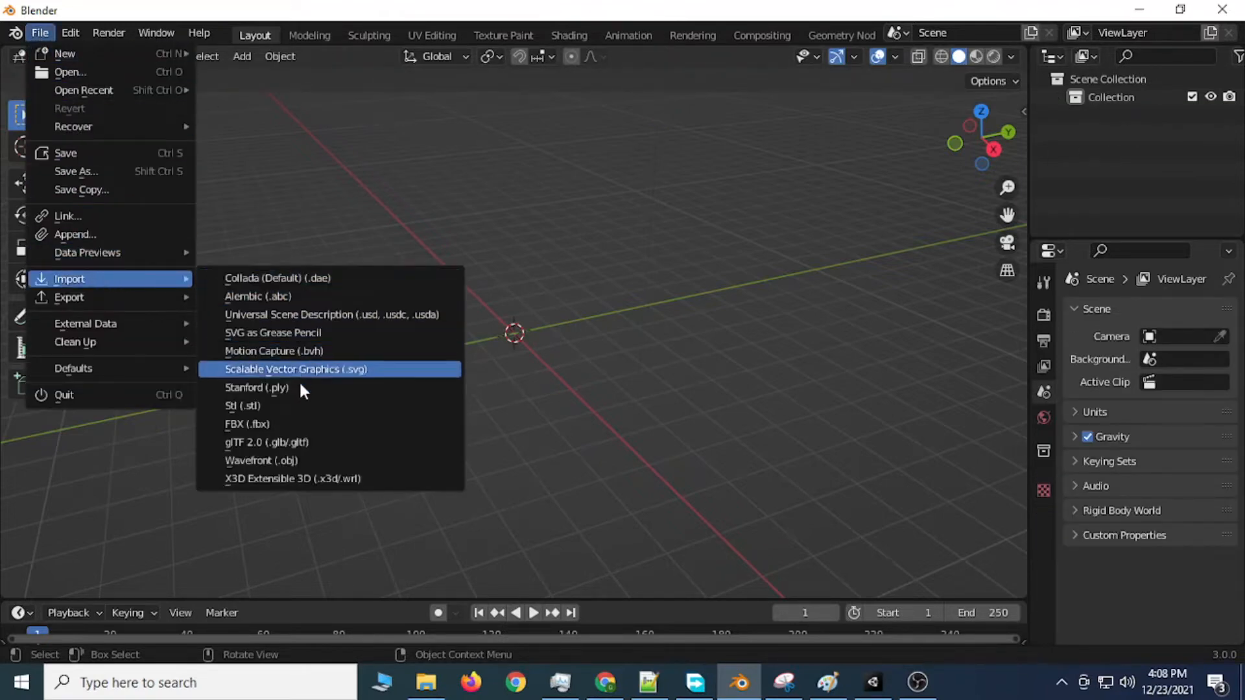
click(297, 459)
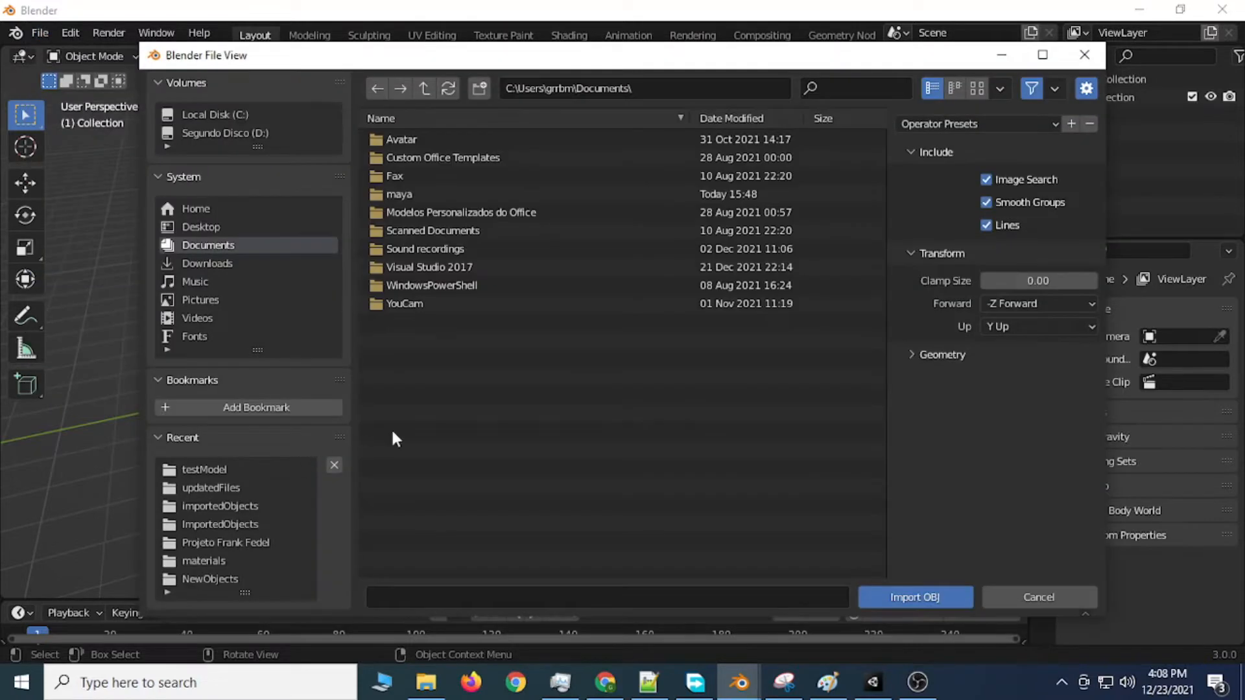
click(424, 88)
scroll(454, 278, down, 5)
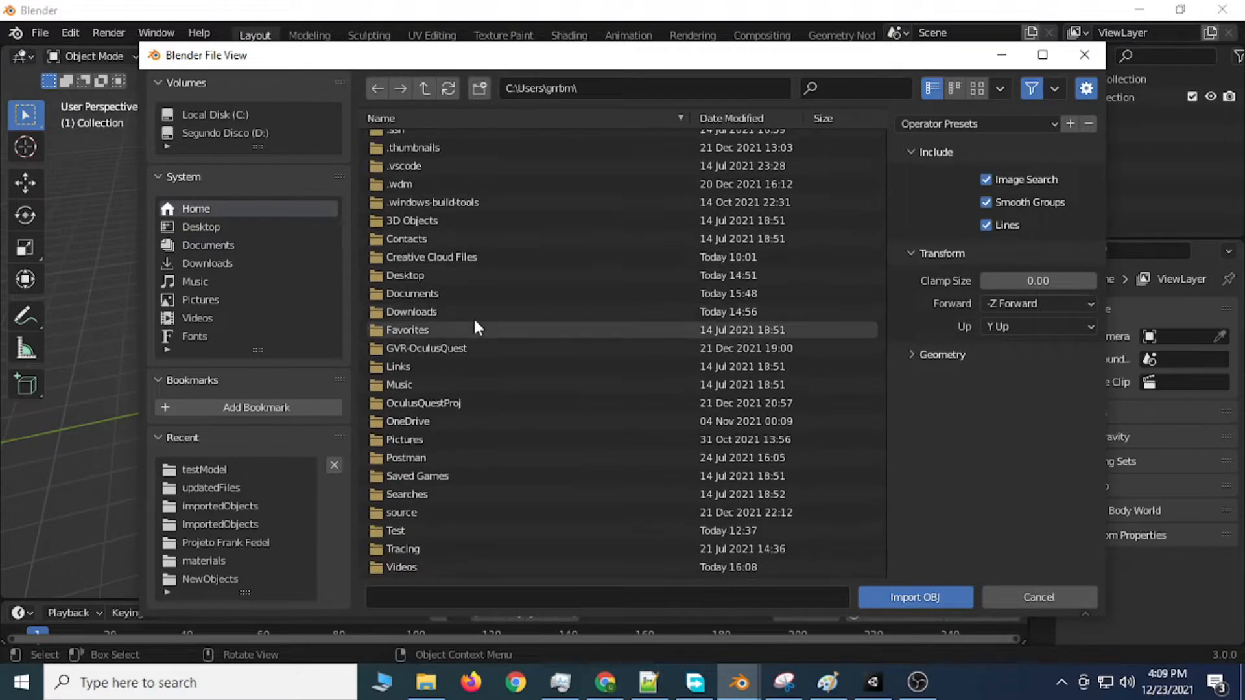
double_click(427, 272)
scroll(458, 295, down, 6)
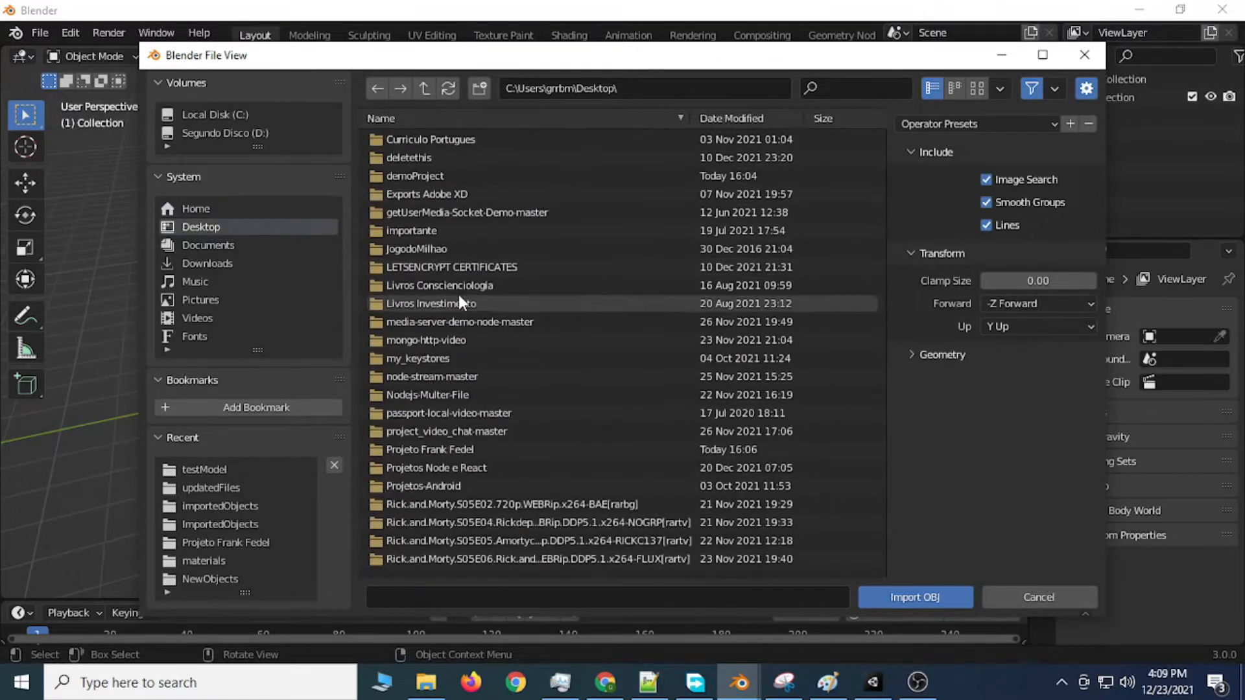
scroll(463, 299, down, 2)
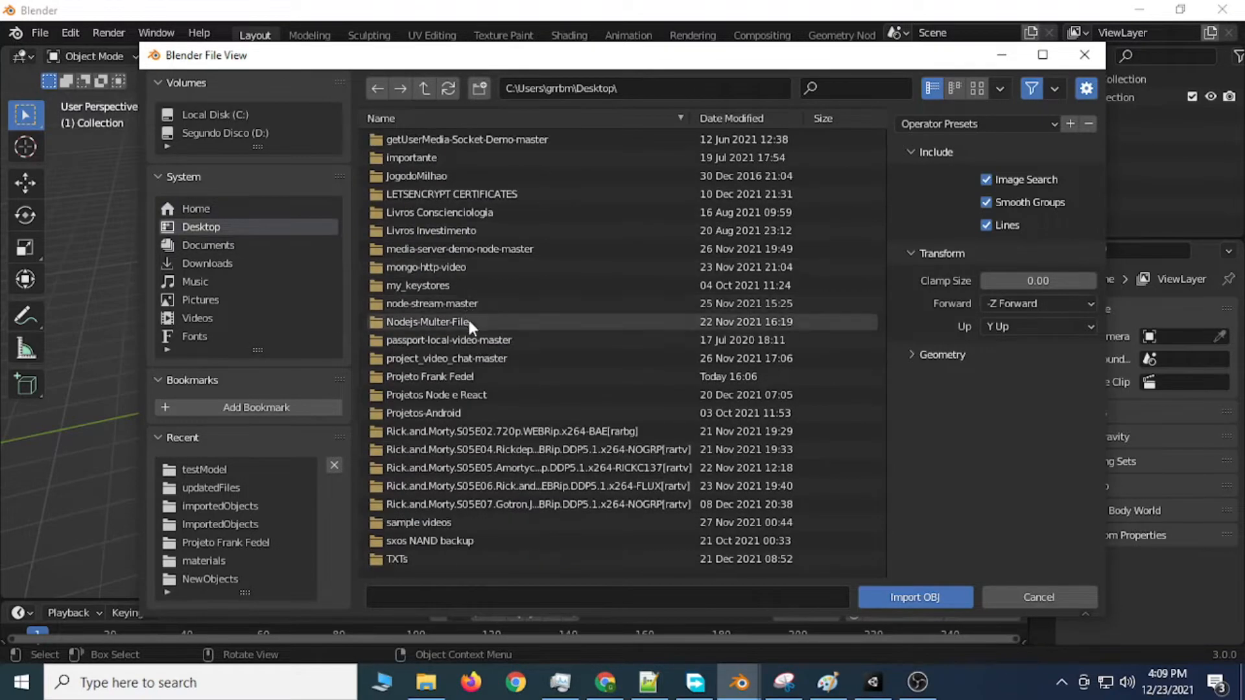
double_click(469, 369)
double_click(443, 176)
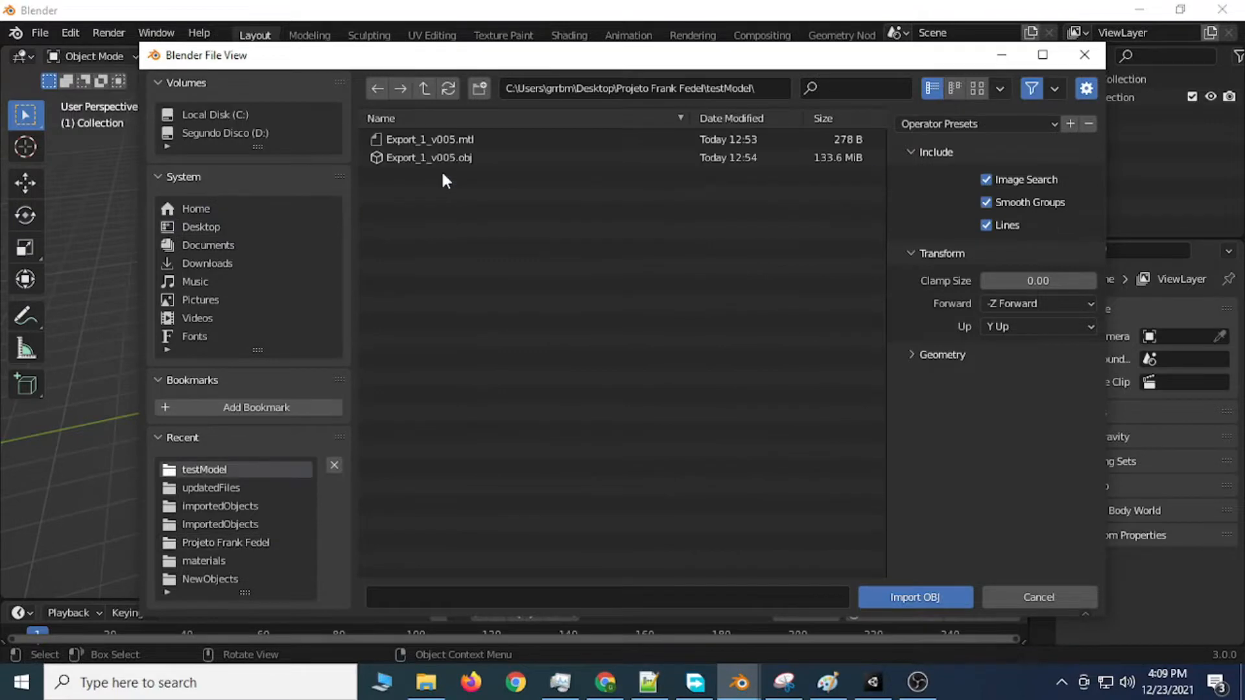
click(458, 157)
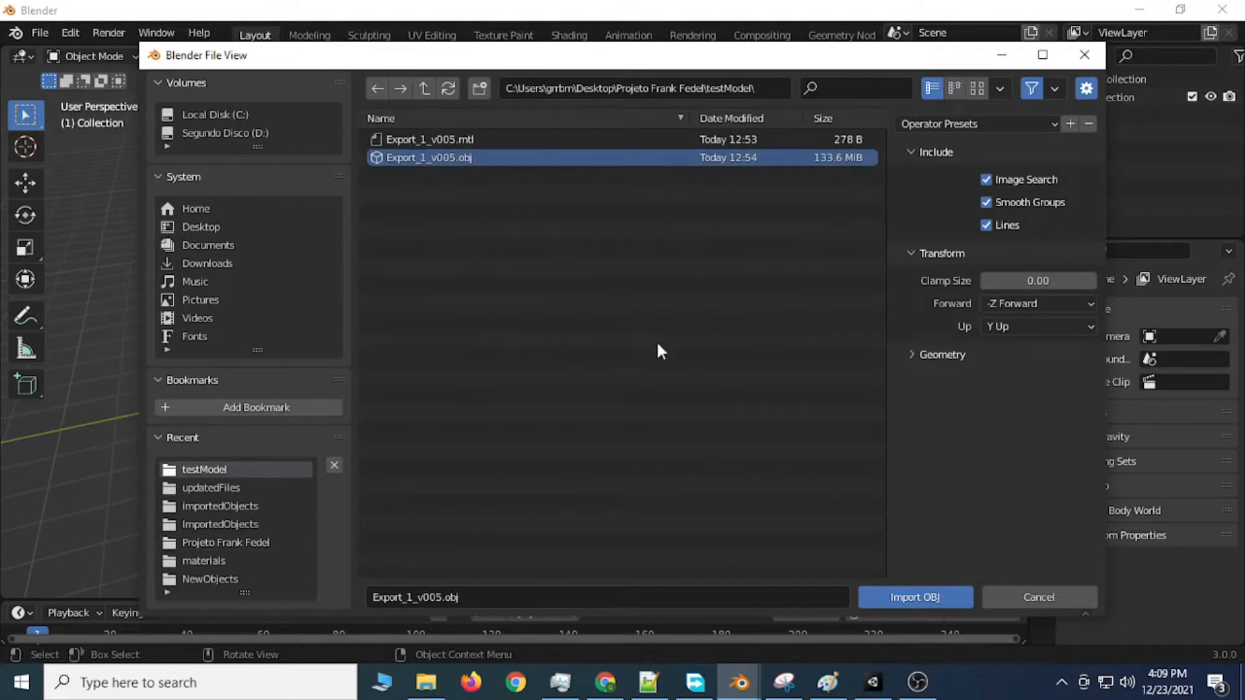
click(923, 596)
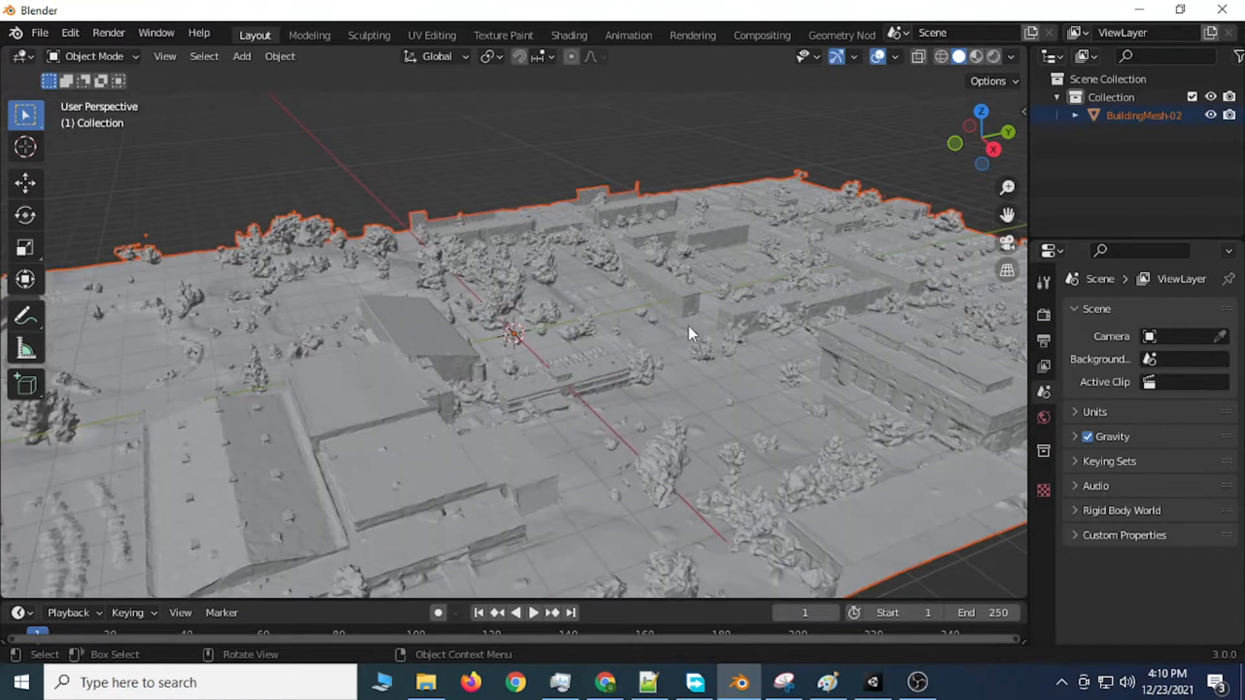
Step: Show the imported BuildingMesh-02 with its textures in Material Preview shading and deselect it
scroll(632, 330, down, 5)
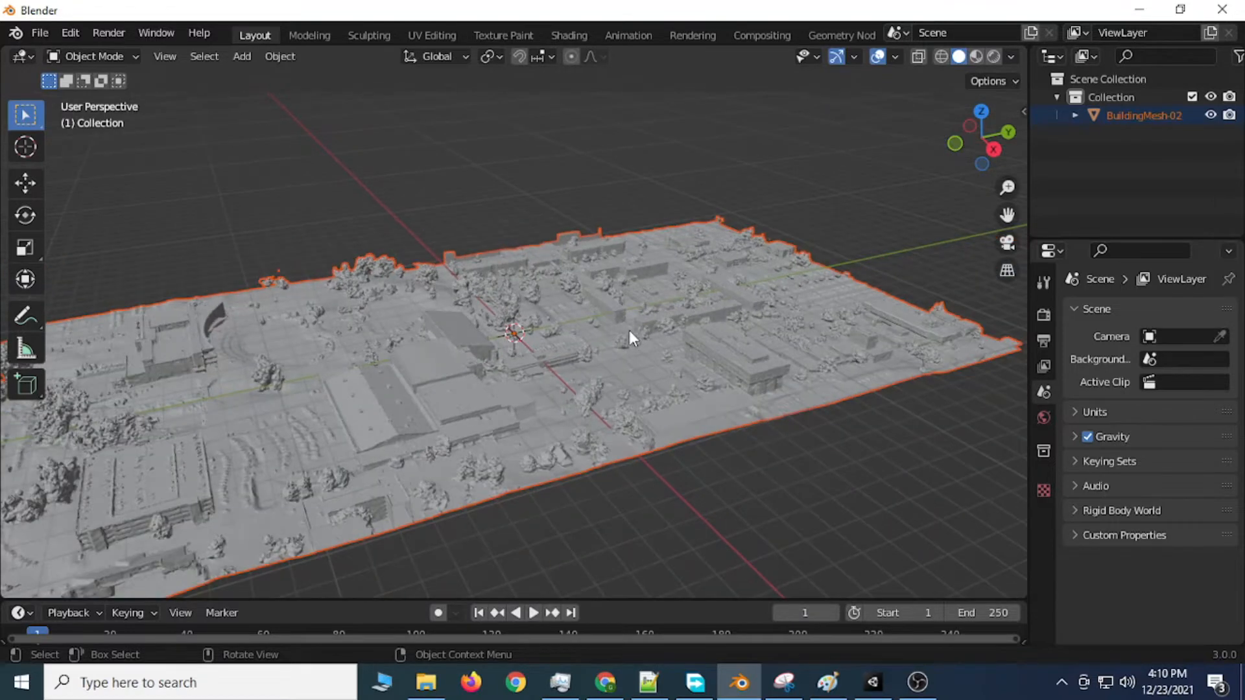
scroll(629, 329, down, 2)
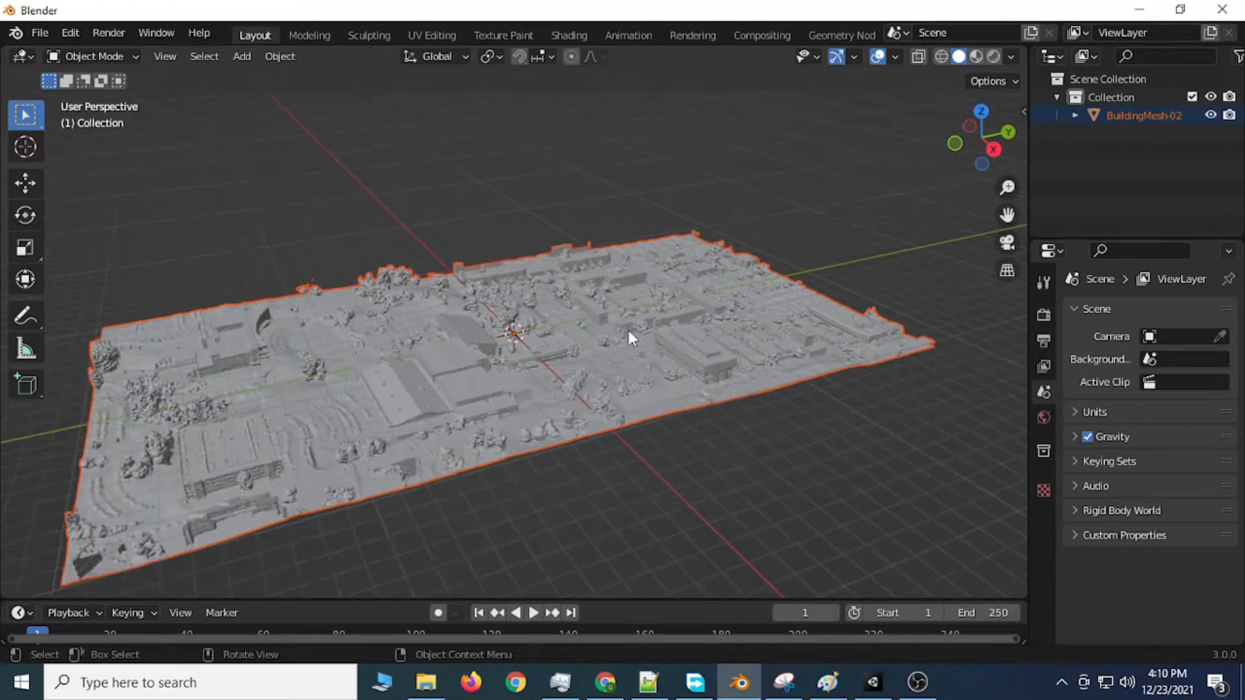
click(975, 57)
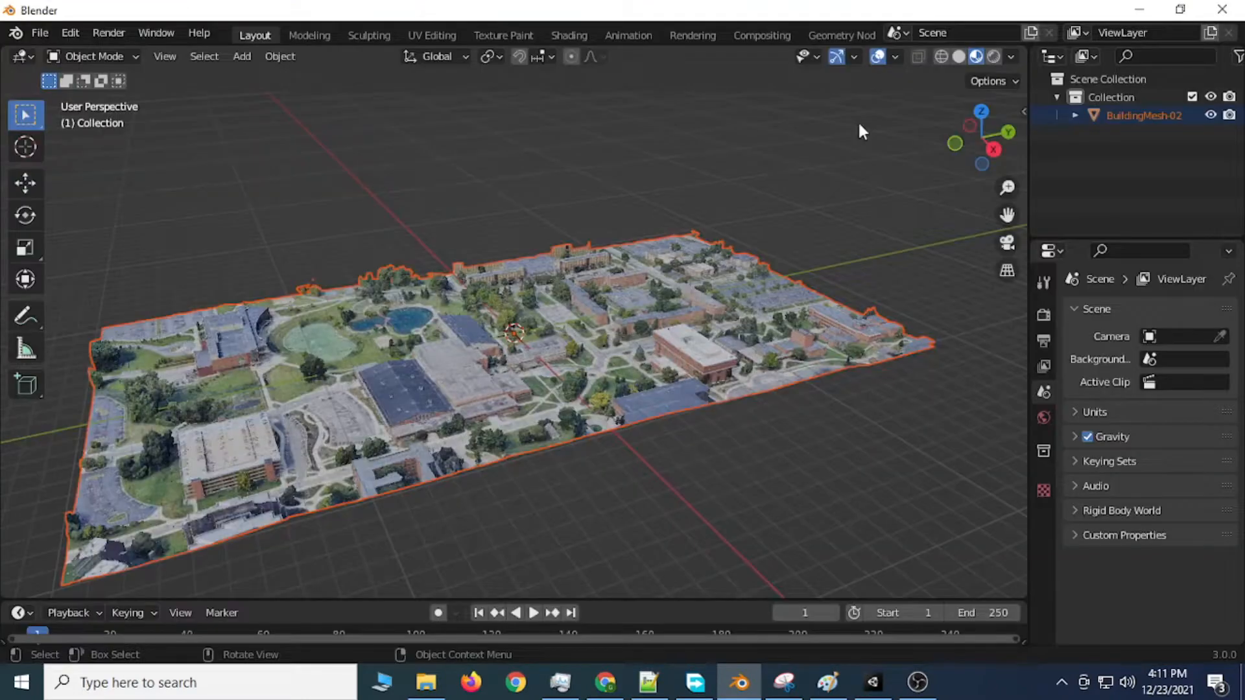
right_click(858, 119)
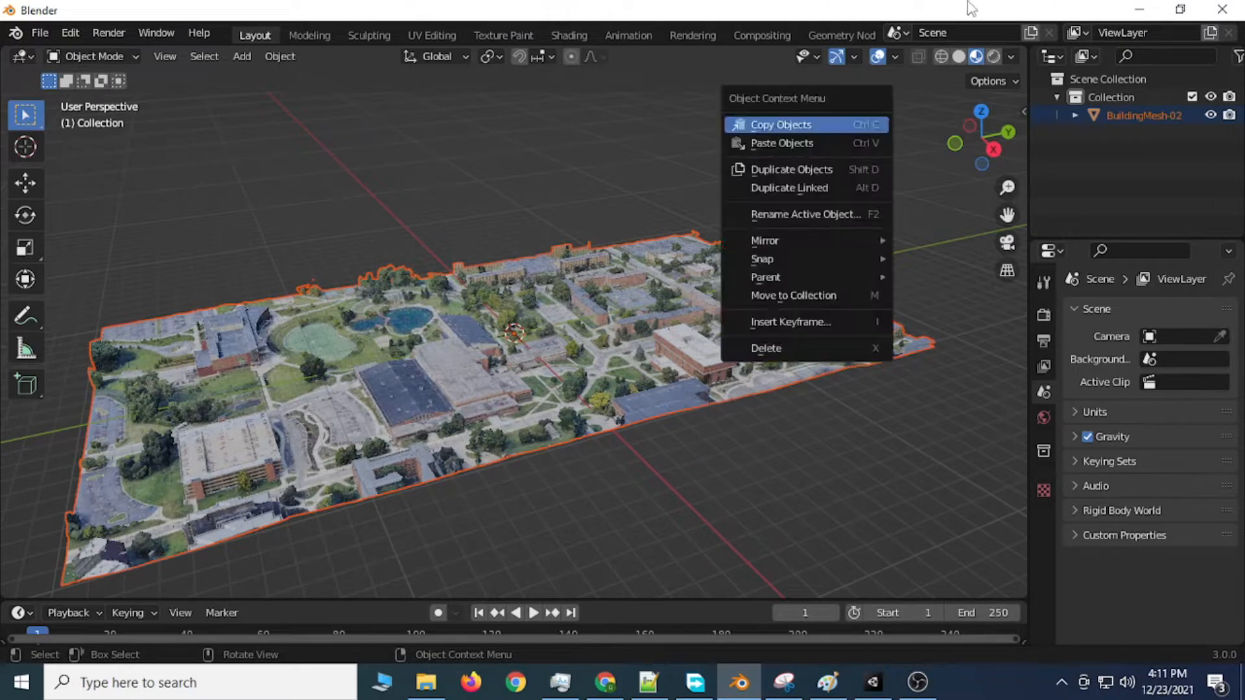
right_click(785, 158)
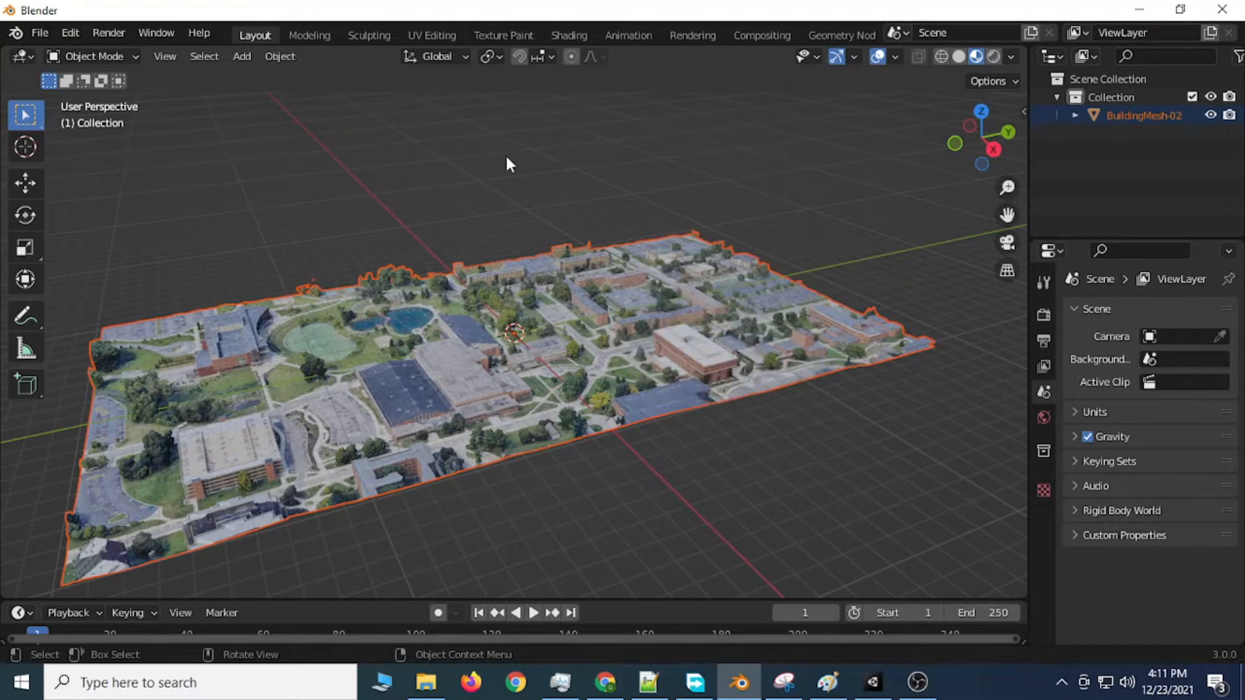
click(506, 155)
middle_drag(634, 168, 526, 136)
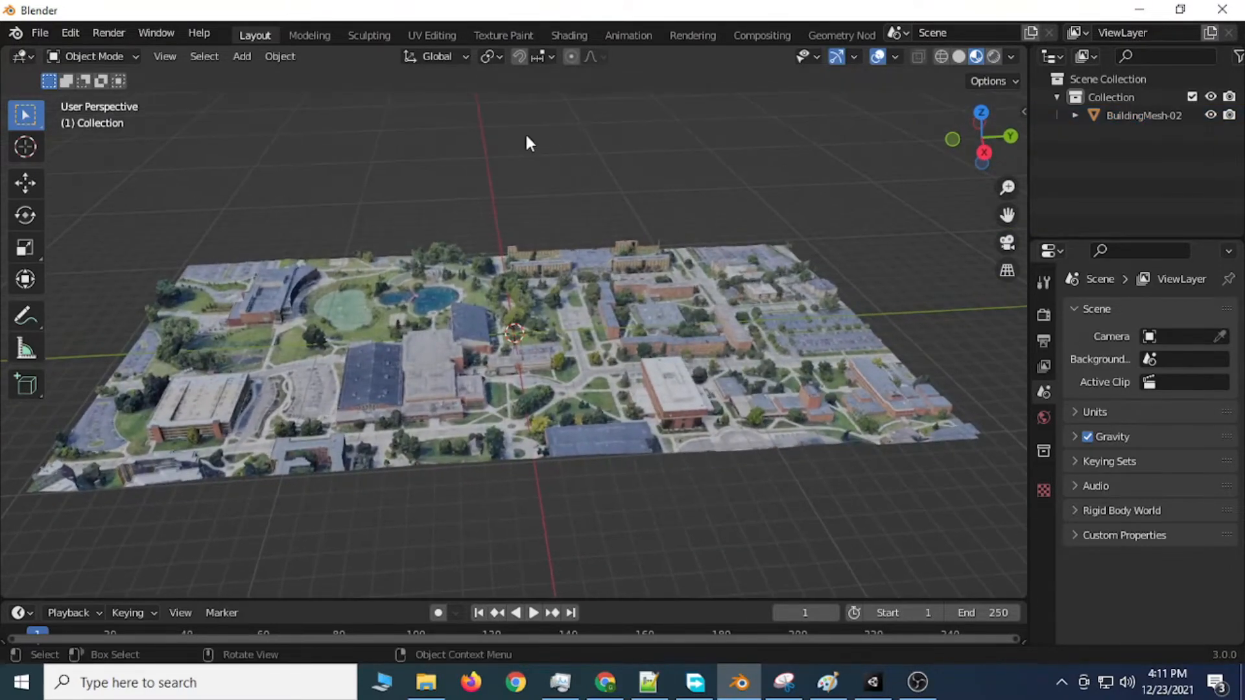
Step: Switch to the Texture Paint workspace and load the existing texture PackedImage-0000.png in the image editor
click(503, 35)
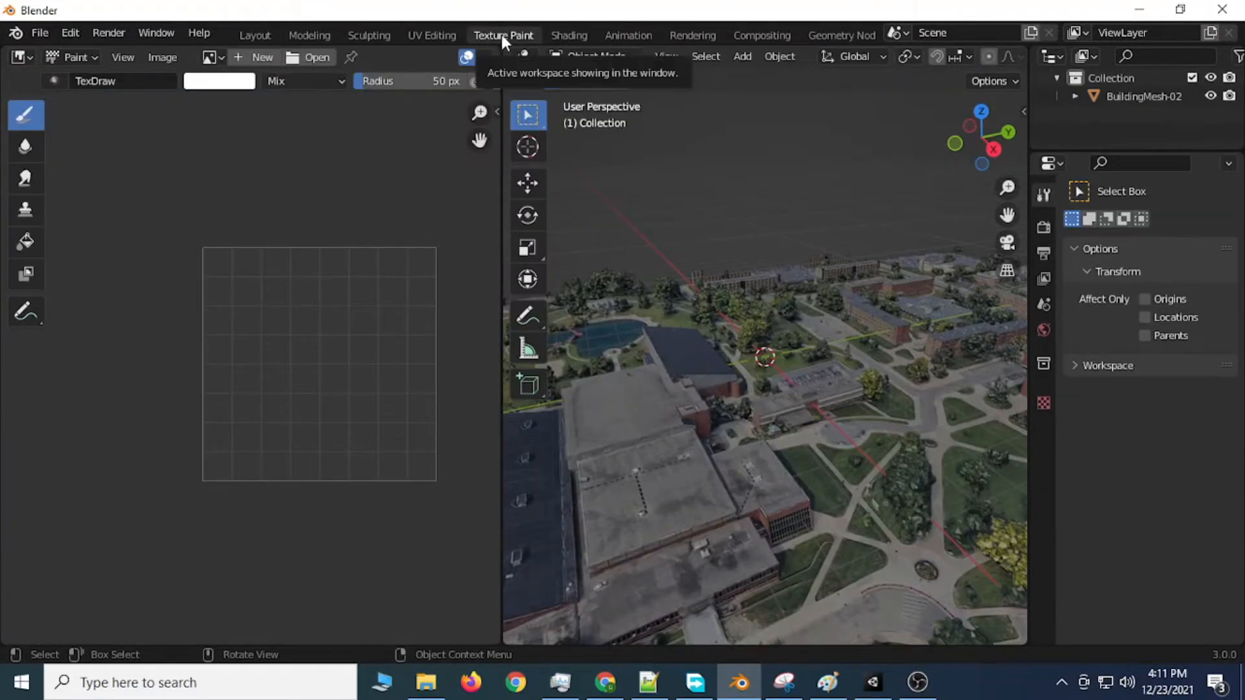
click(158, 60)
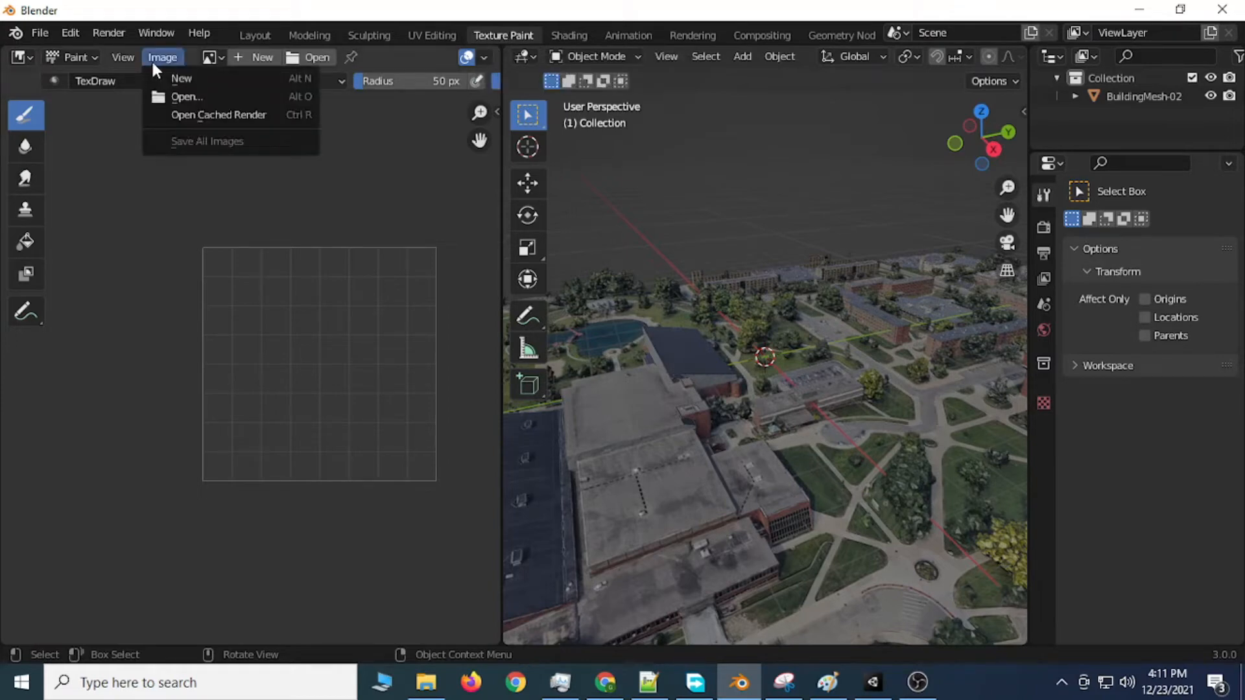
click(177, 115)
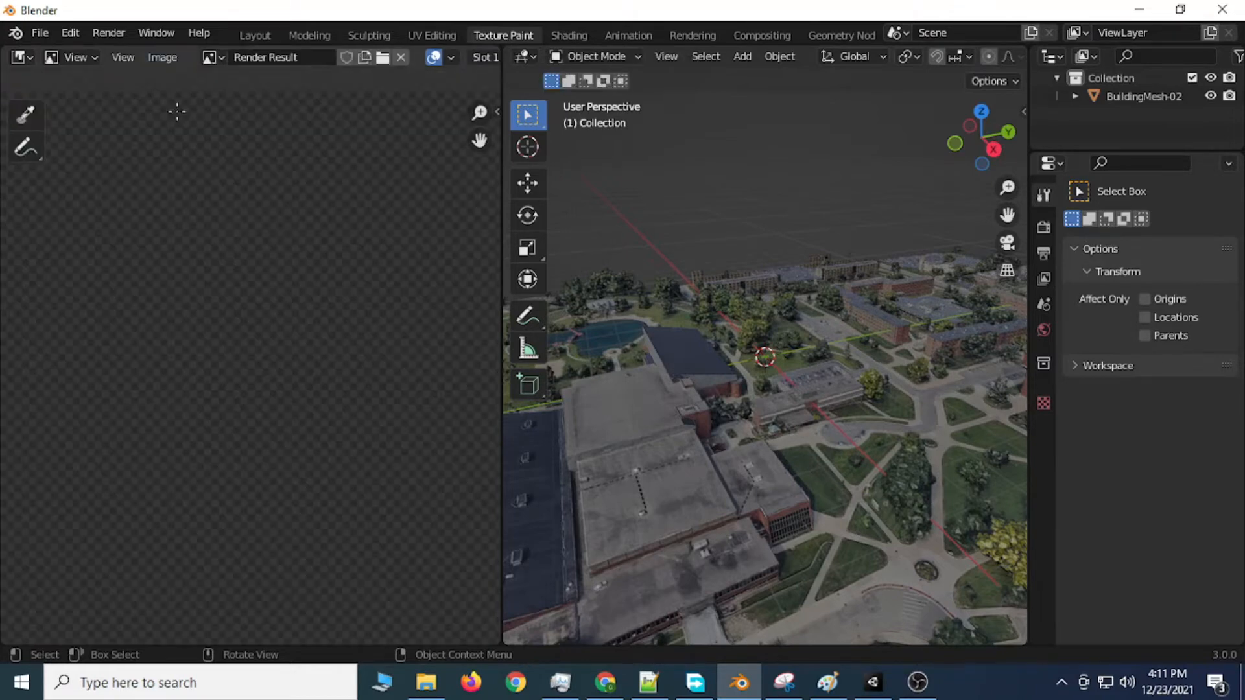
click(212, 58)
click(238, 84)
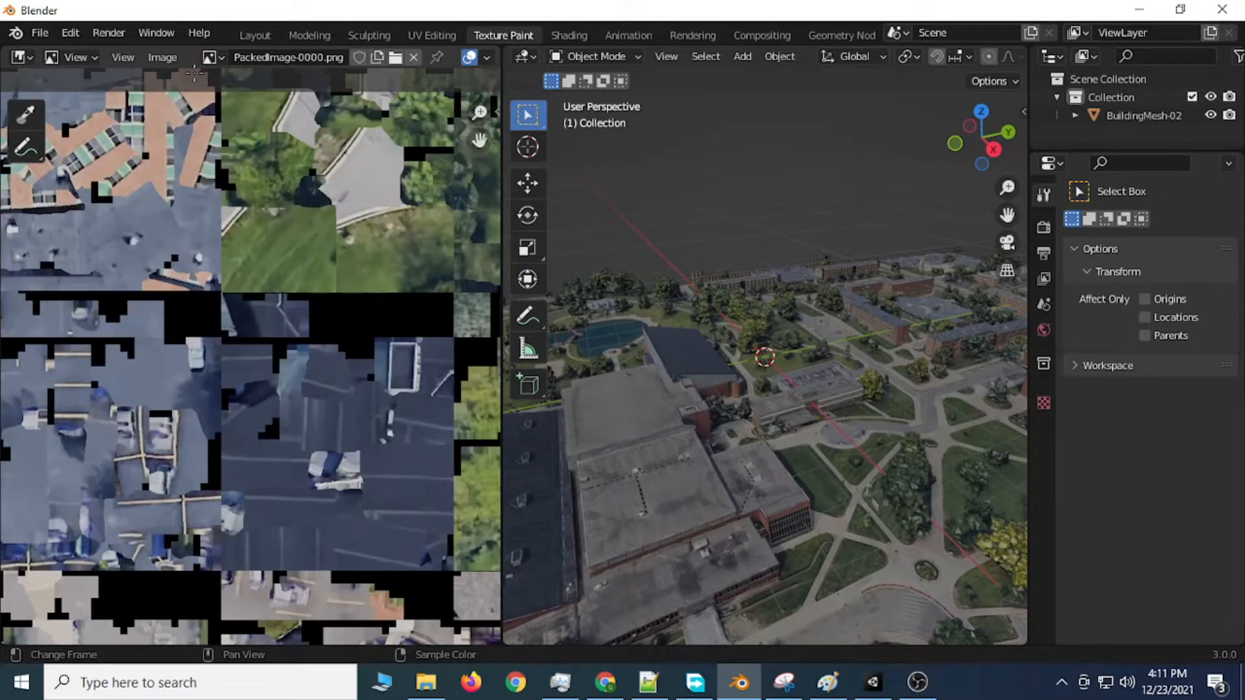
Step: Pack the PackedImage-0000.png texture into the Blender file
click(162, 58)
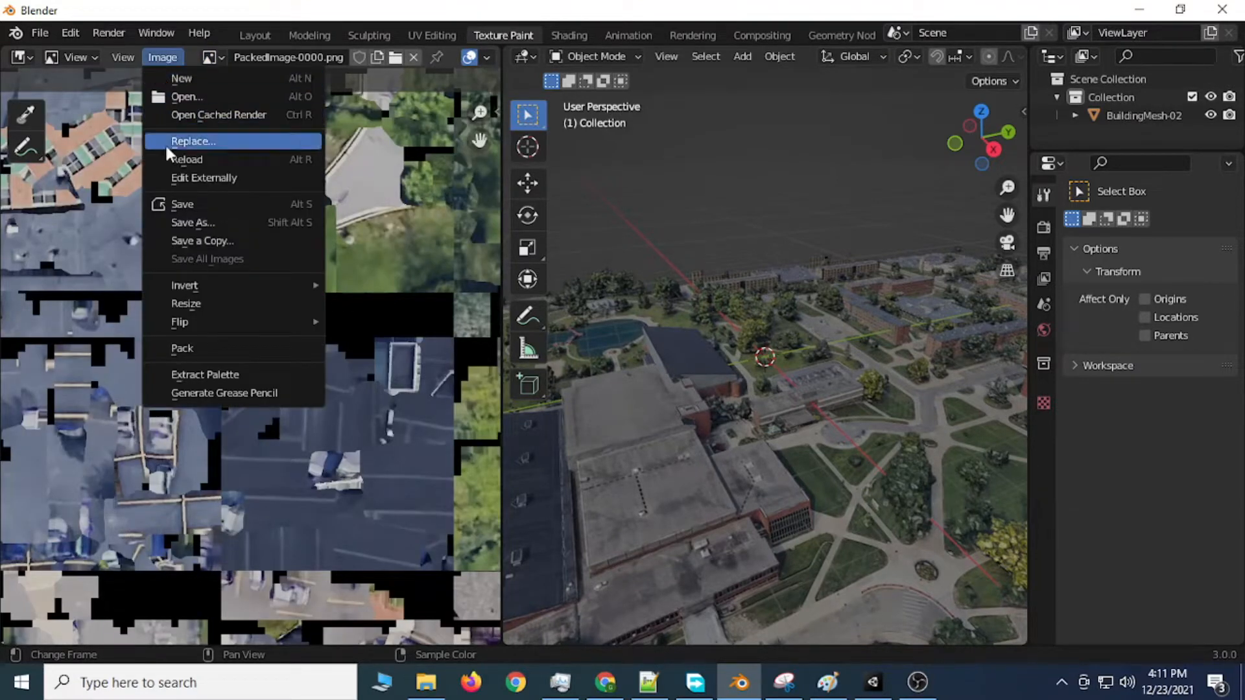
click(199, 354)
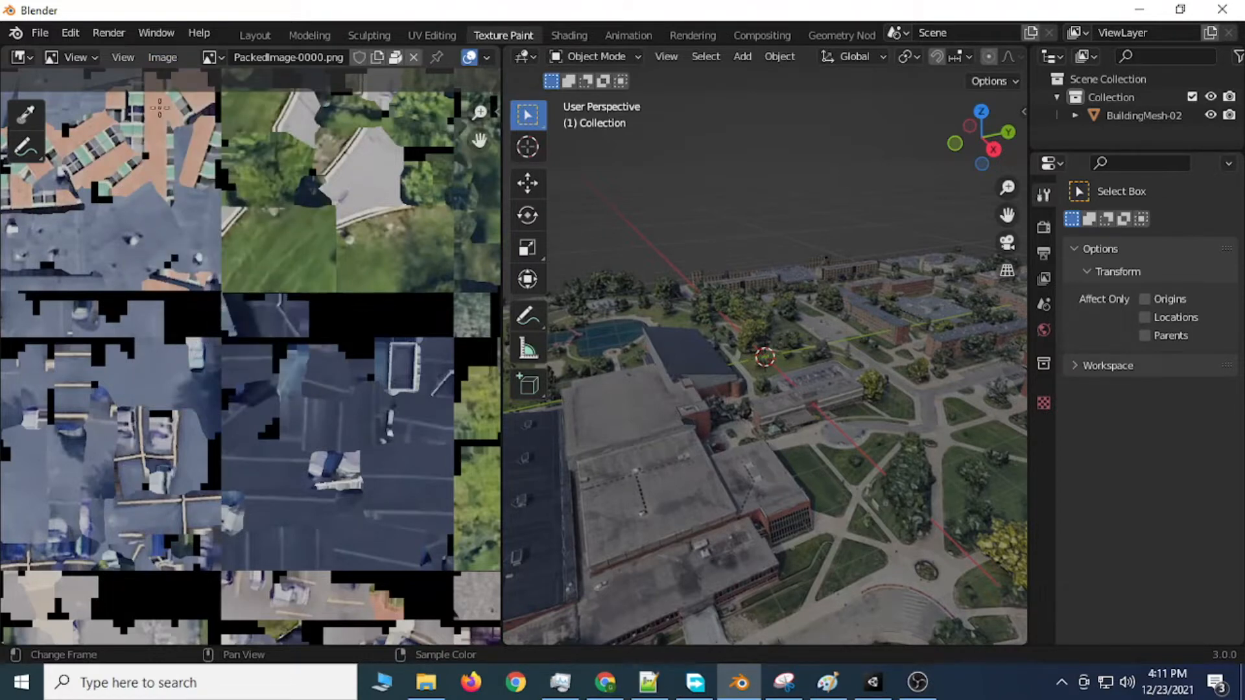
click(170, 60)
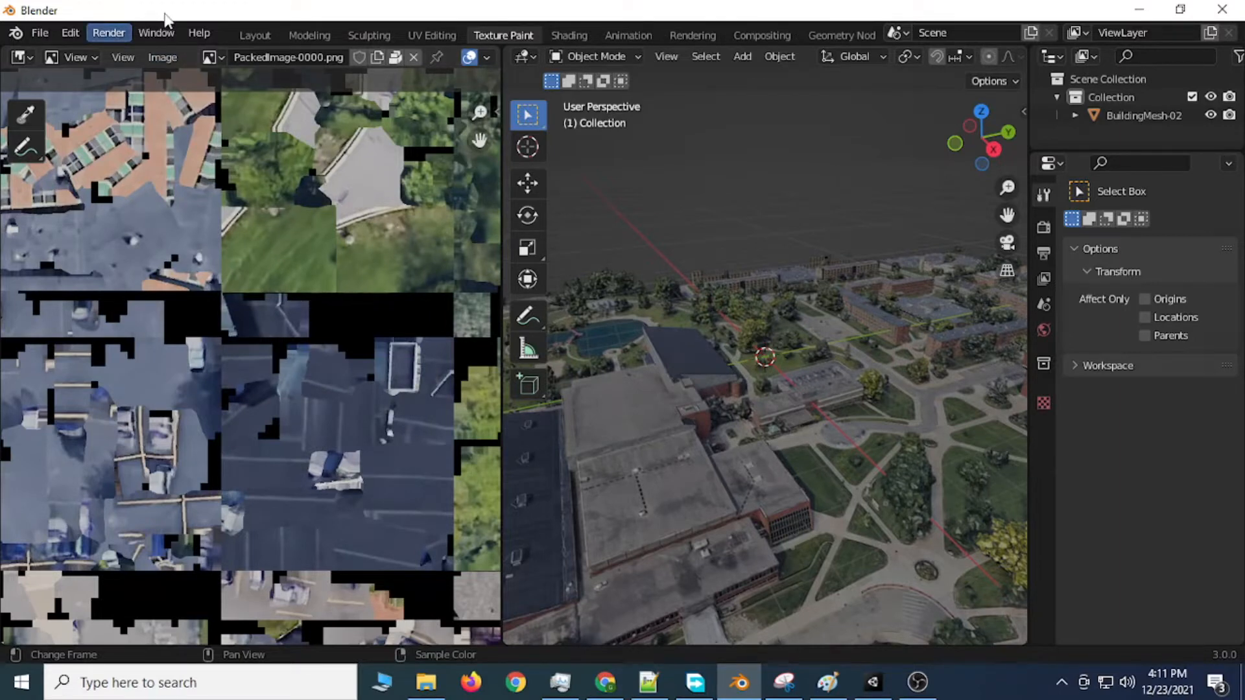
Step: Start an FBX export and choose the testModel subfolder of the Desktop project folder as its destination
click(40, 33)
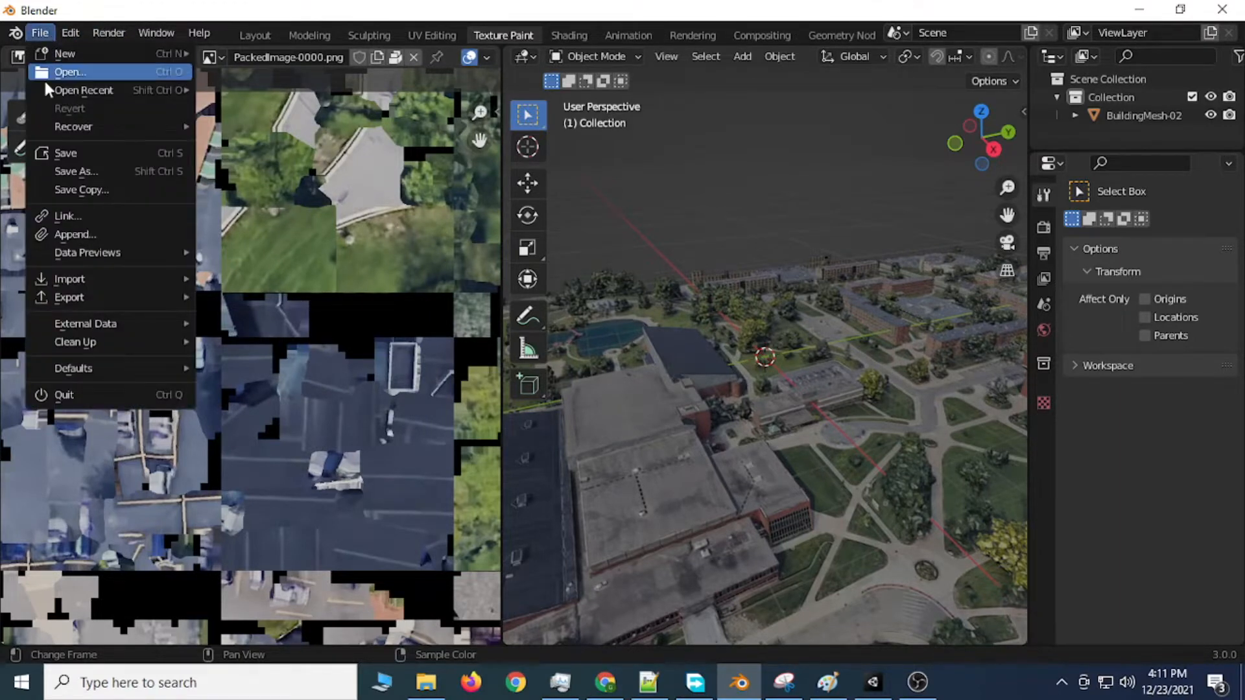
mouse_move(91, 300)
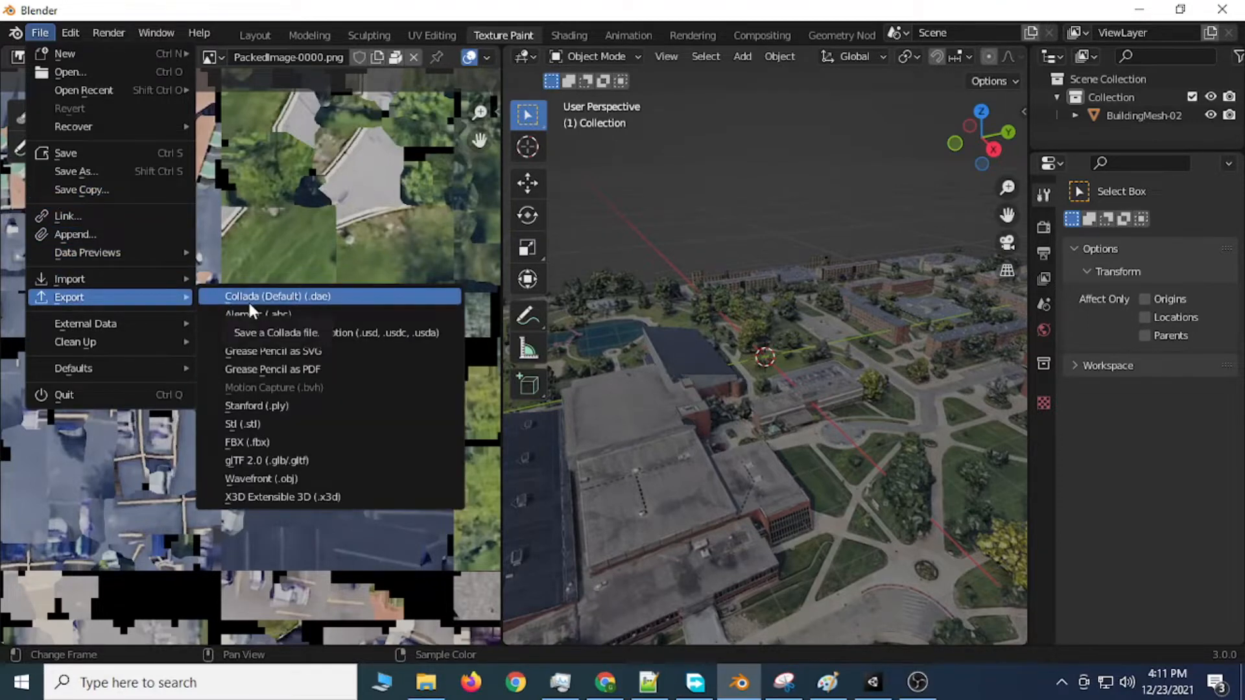
click(289, 443)
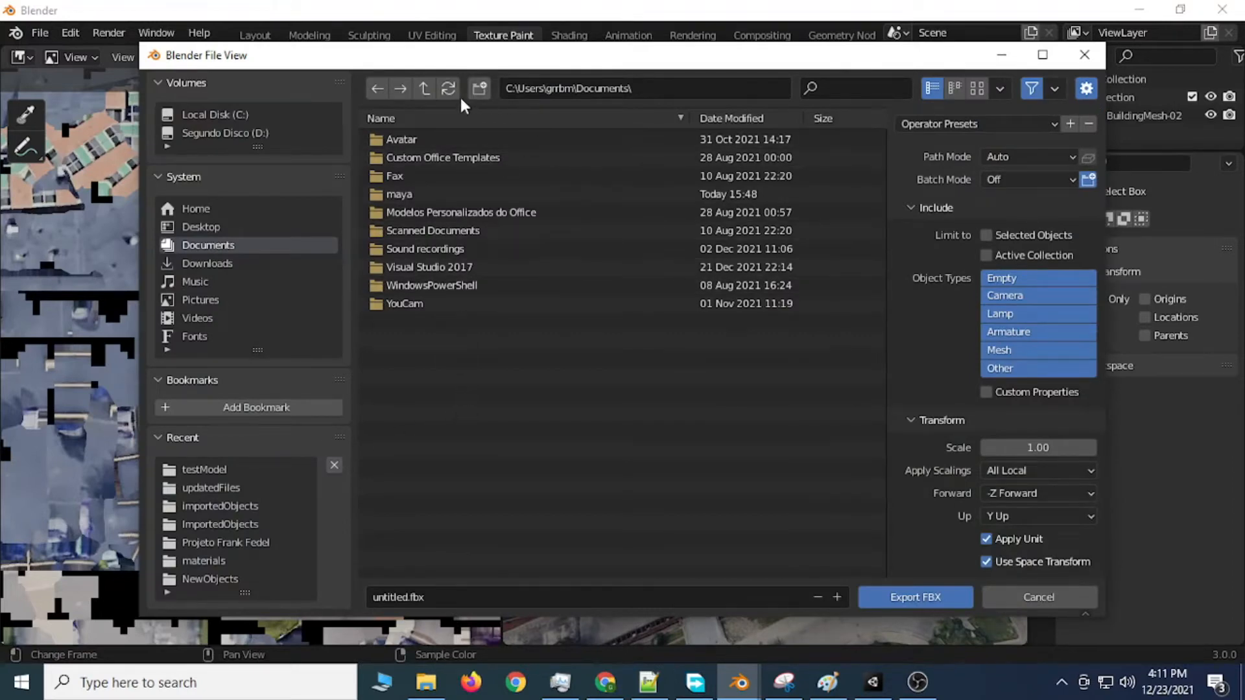
click(424, 88)
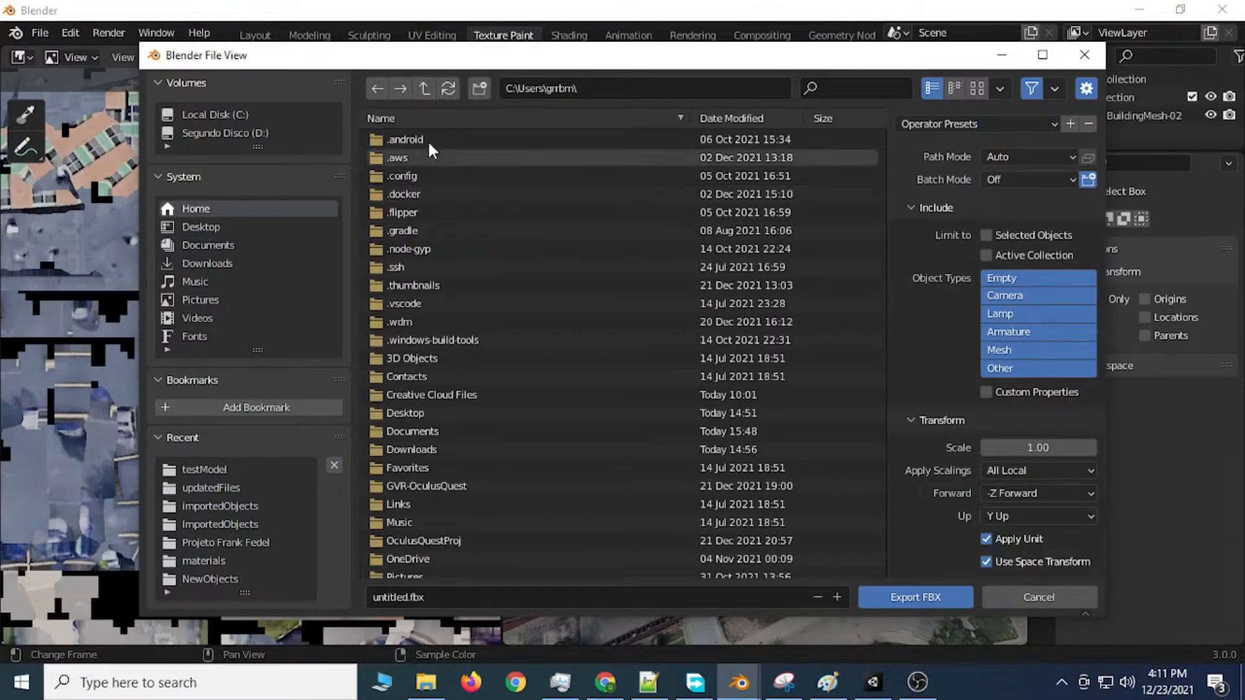
scroll(452, 355, down, 3)
double_click(431, 276)
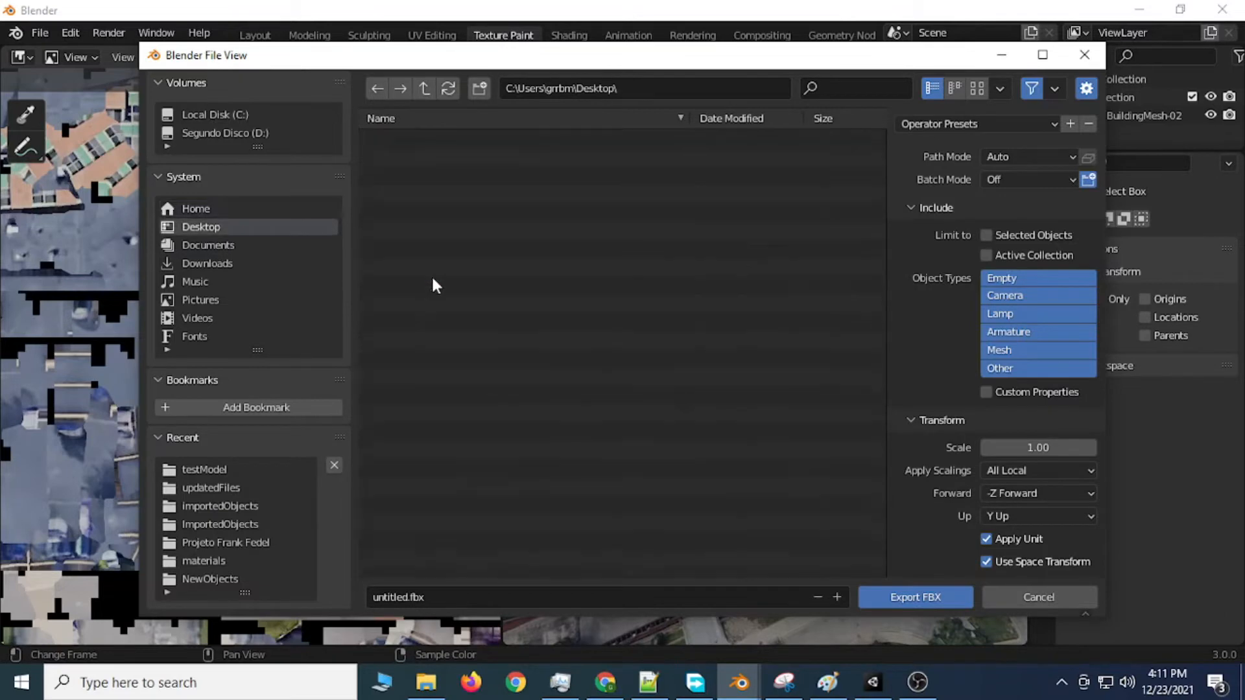
scroll(484, 350, down, 3)
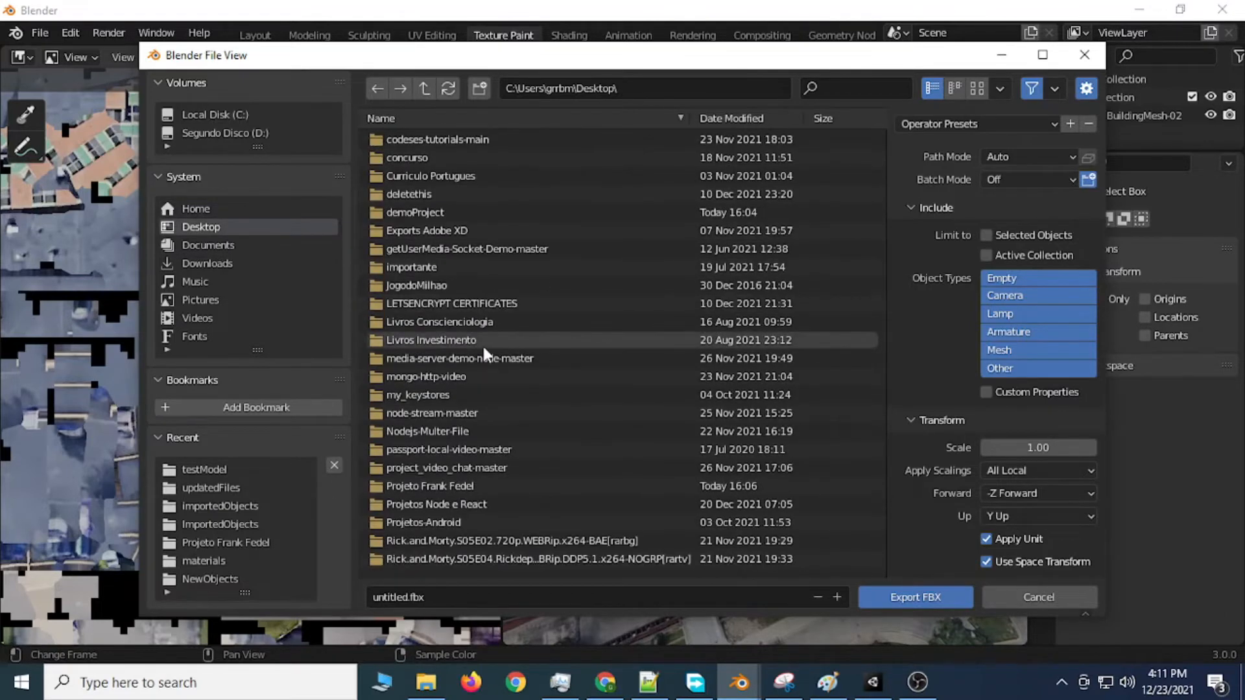
scroll(481, 336, down, 4)
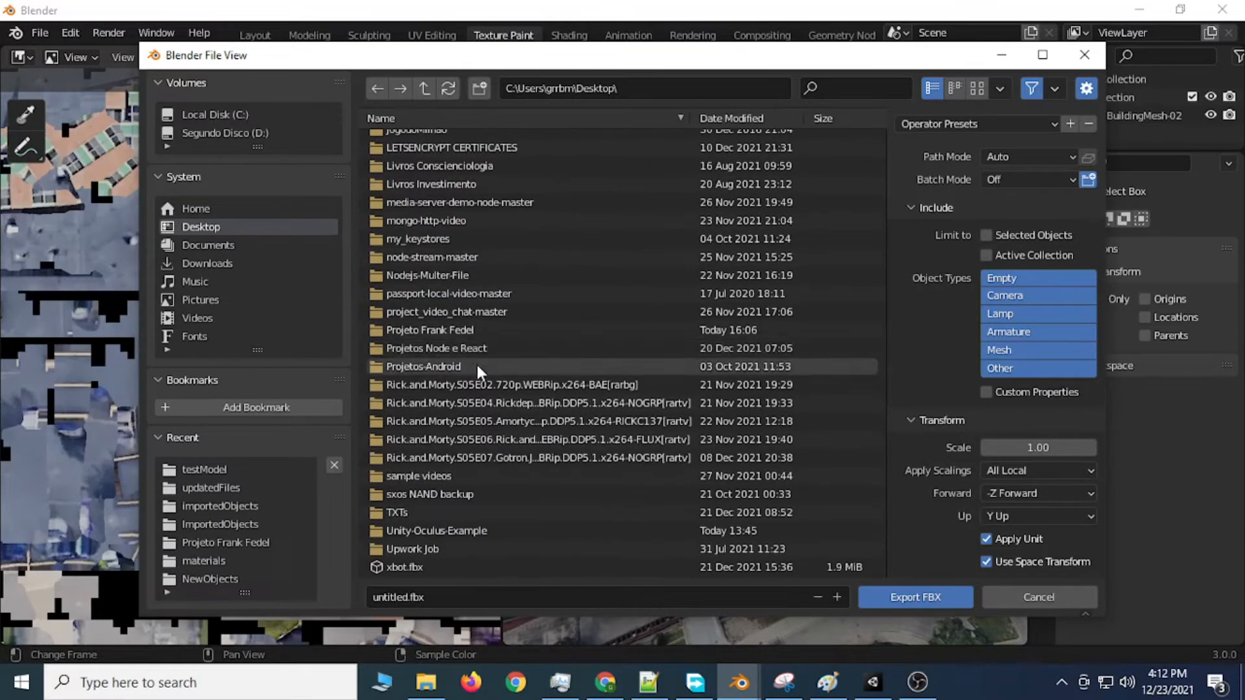
click(468, 328)
double_click(469, 328)
click(421, 174)
double_click(421, 172)
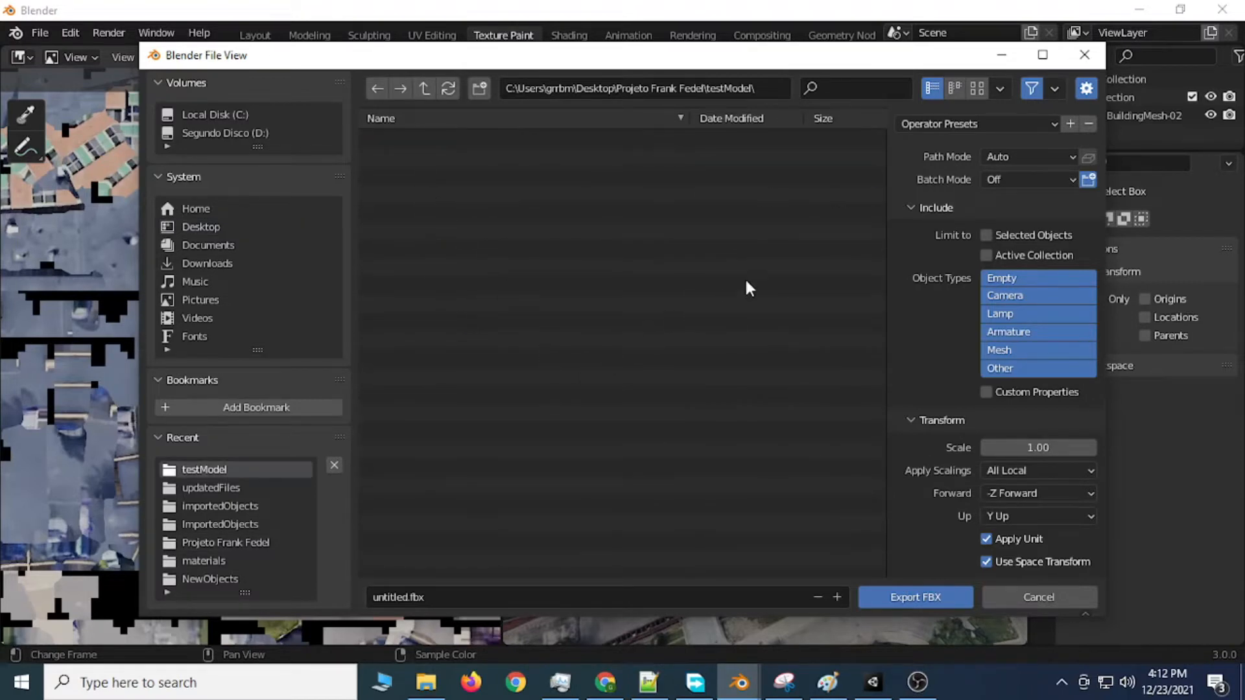
Step: Set the FBX export's path mode to Copy and enable embedding of textures
click(1065, 158)
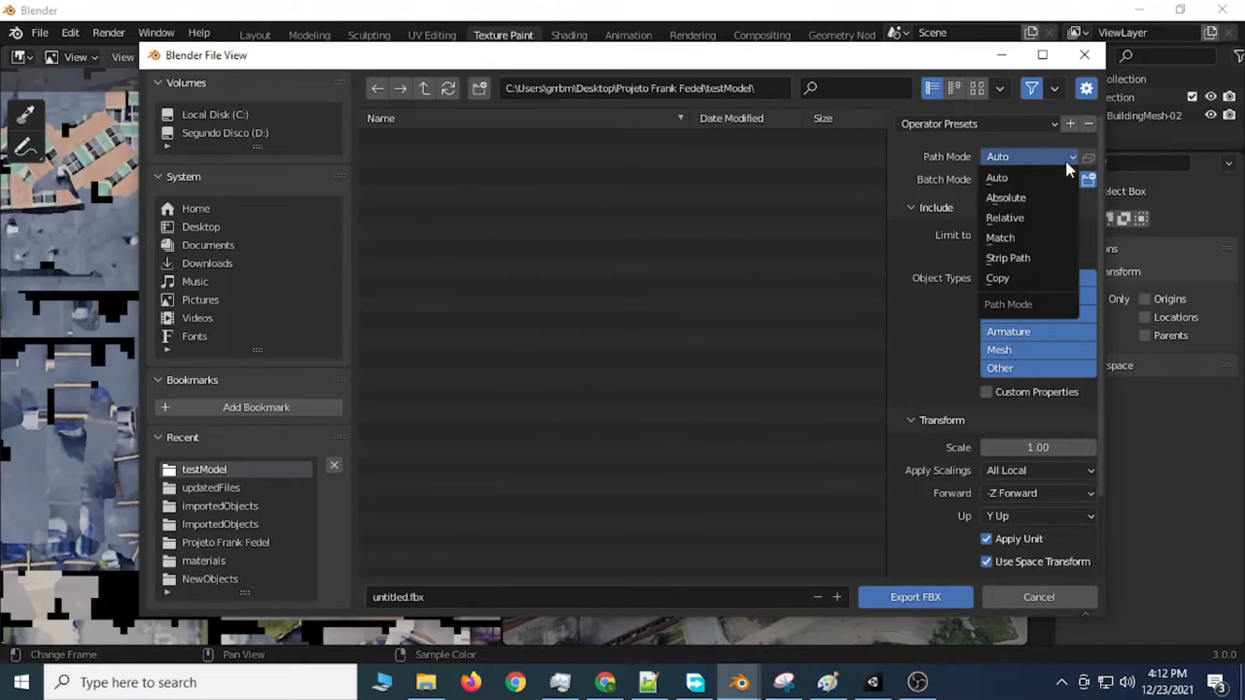
click(1010, 278)
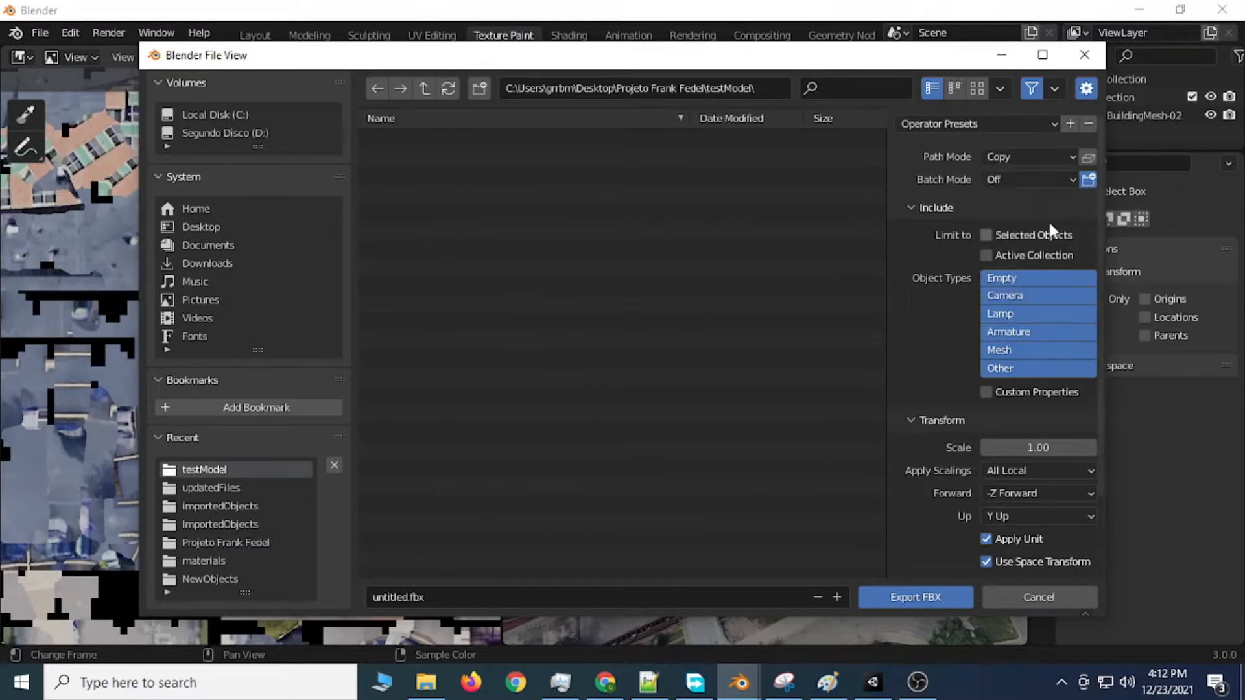
click(1088, 158)
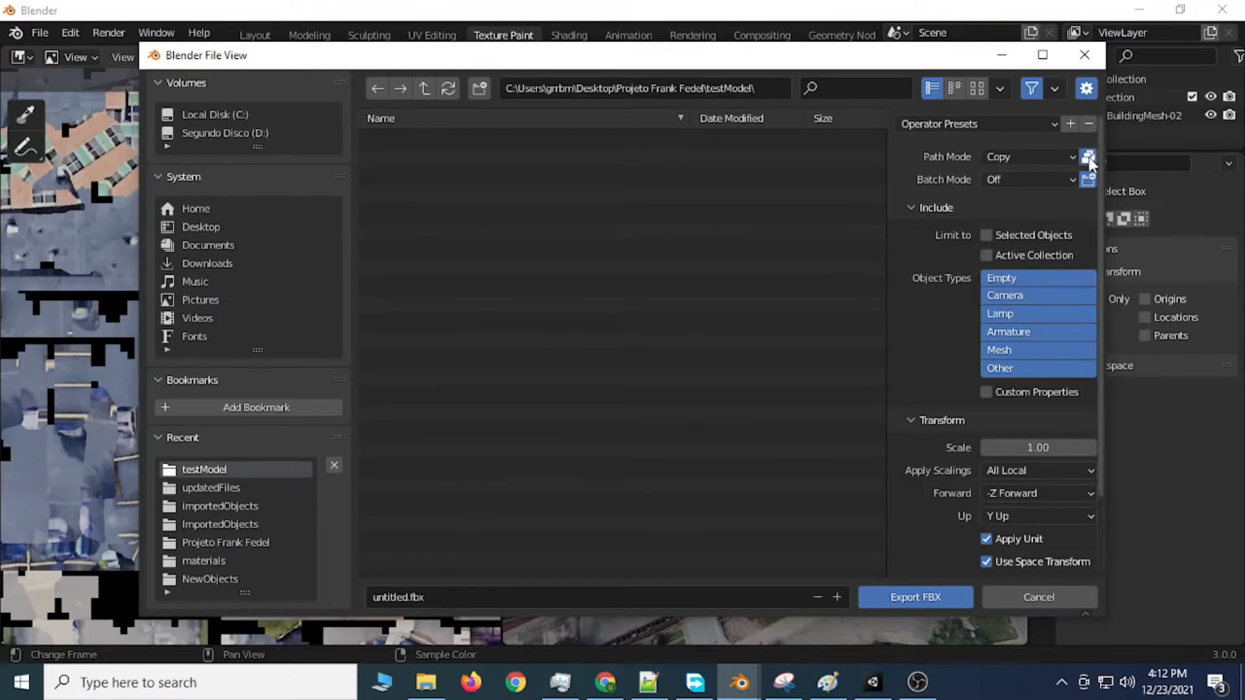
Step: Copy the base name of the Export_1_v005.obj file from the testModel folder in File Explorer
click(428, 682)
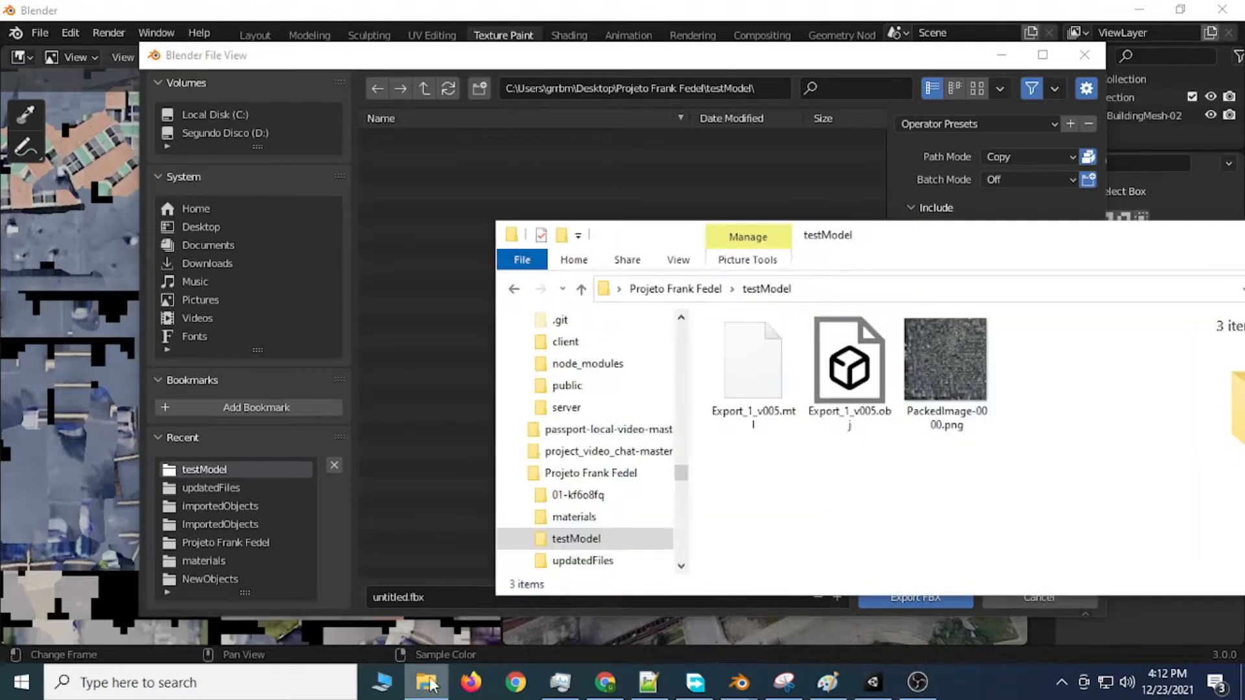
click(843, 388)
click(848, 386)
key(Escape)
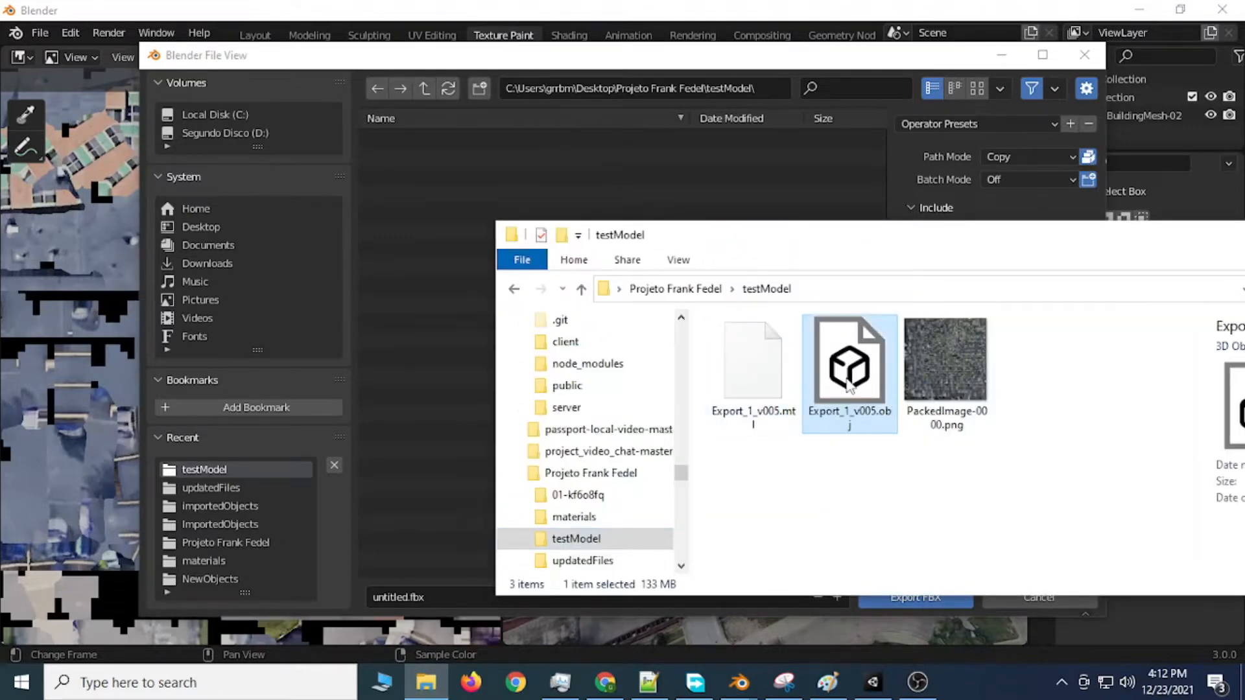
Step: Name the export file Export_1_v005.fbx, run the FBX export, and locate the exported file in the testModel folder
click(764, 96)
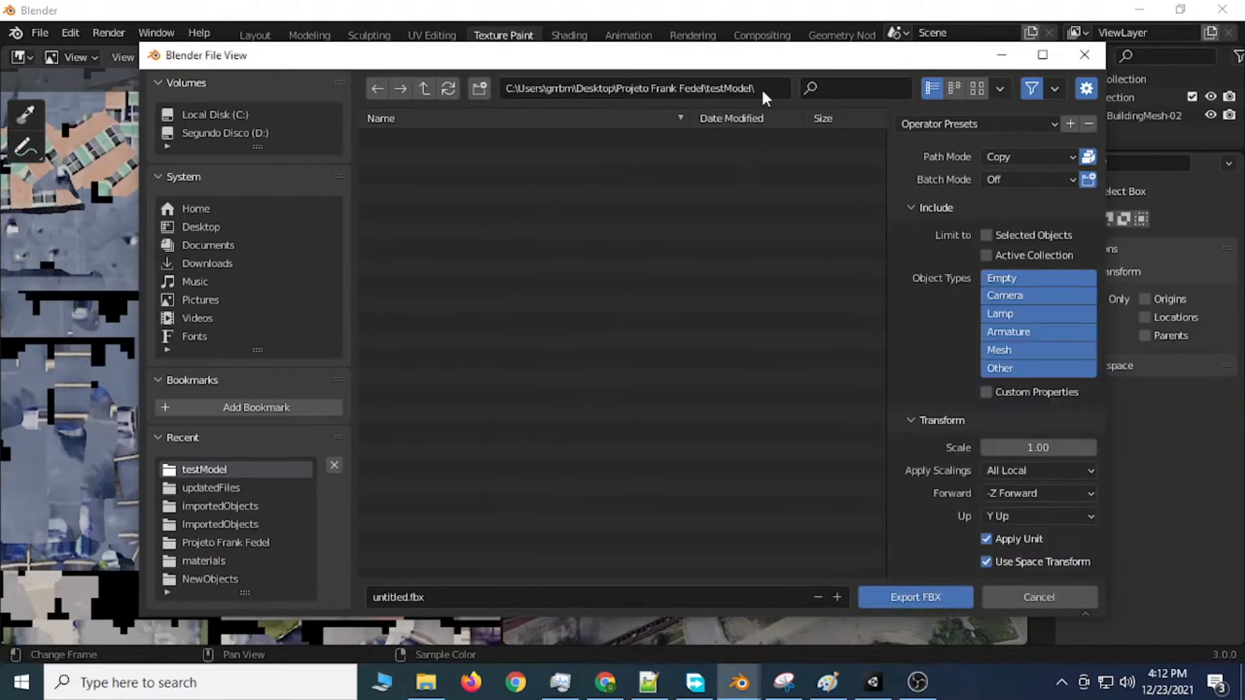
click(408, 596)
drag(408, 596, 373, 597)
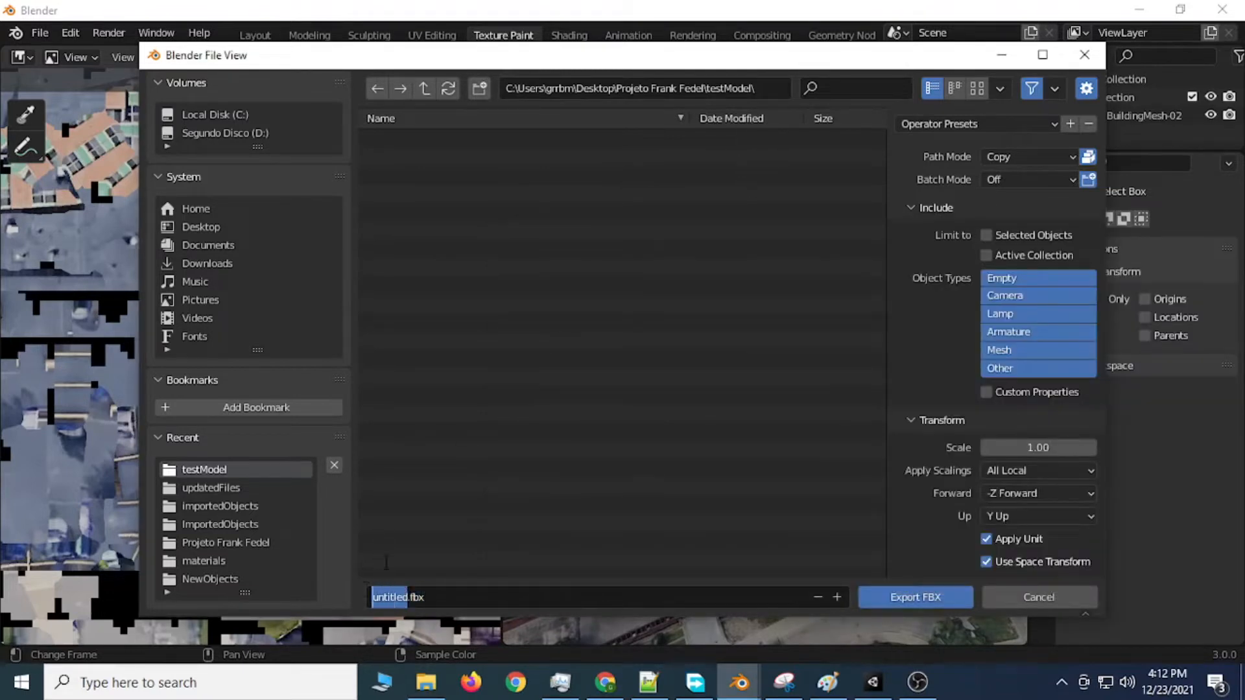
key(ctrl+v)
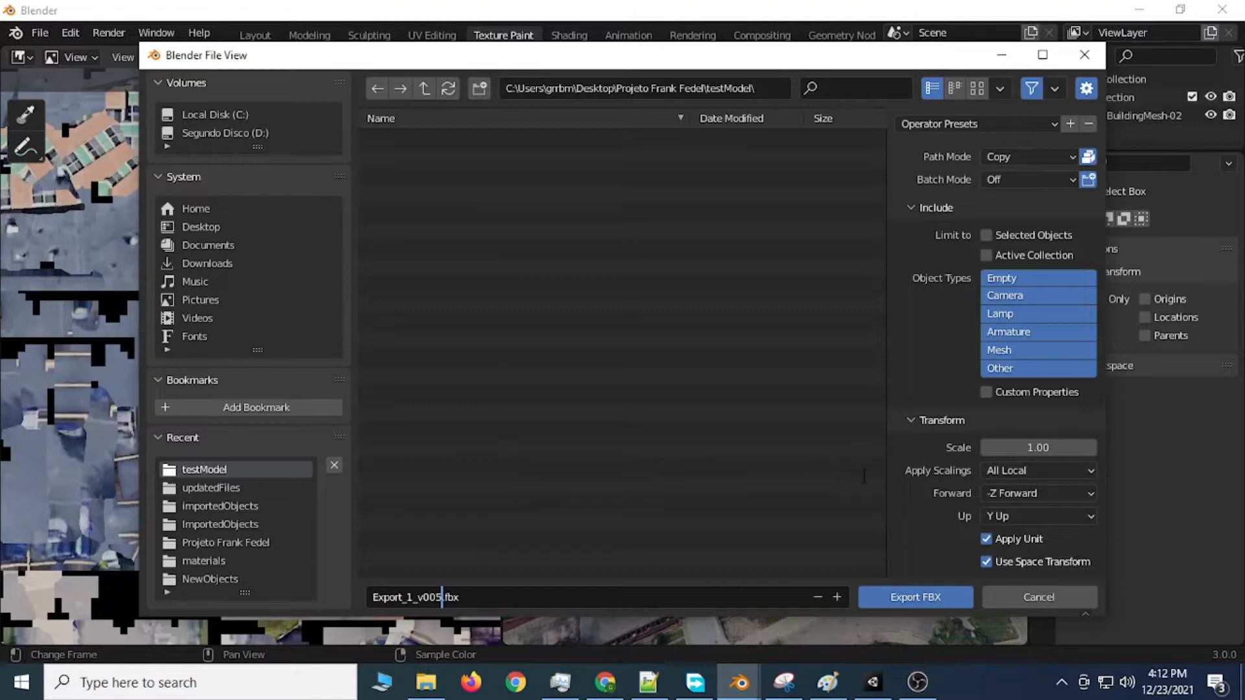
click(924, 595)
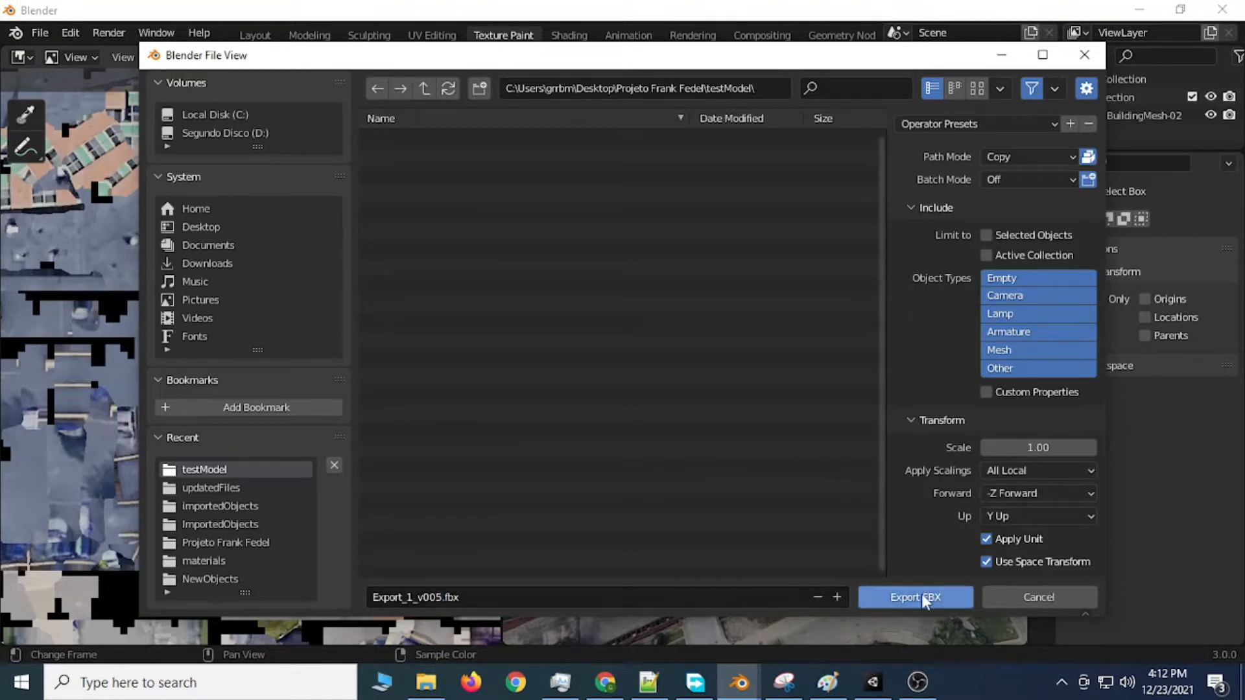
click(921, 595)
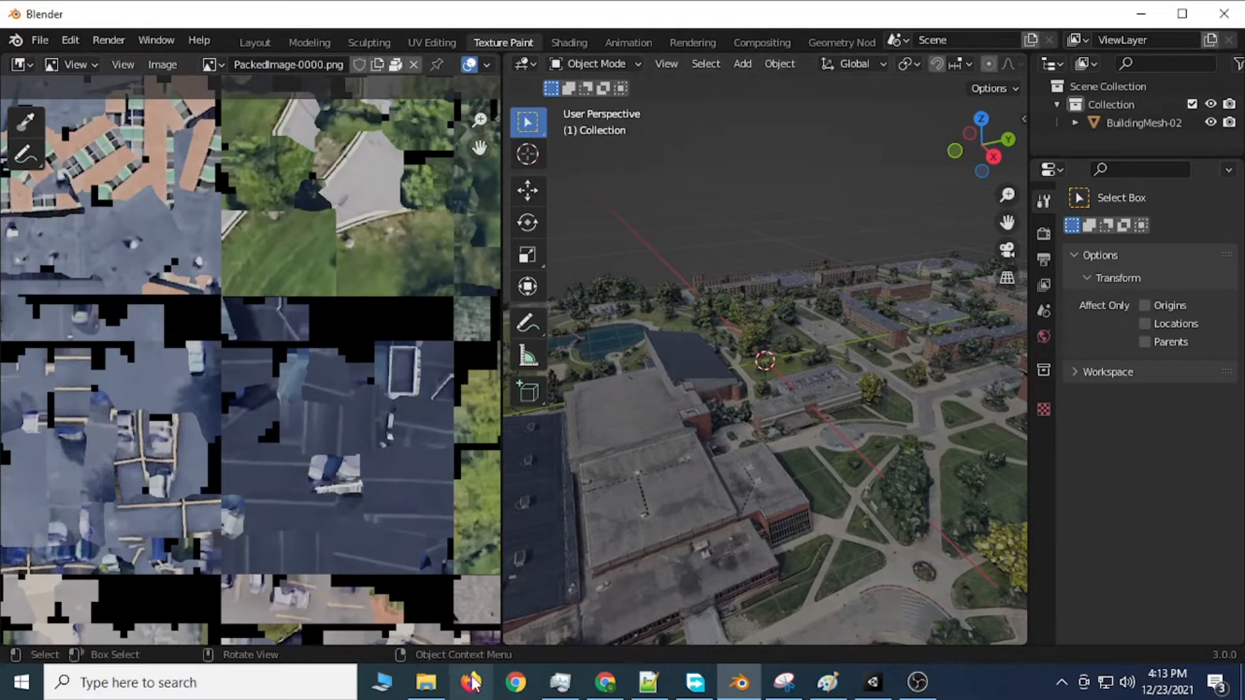
click(426, 682)
click(757, 353)
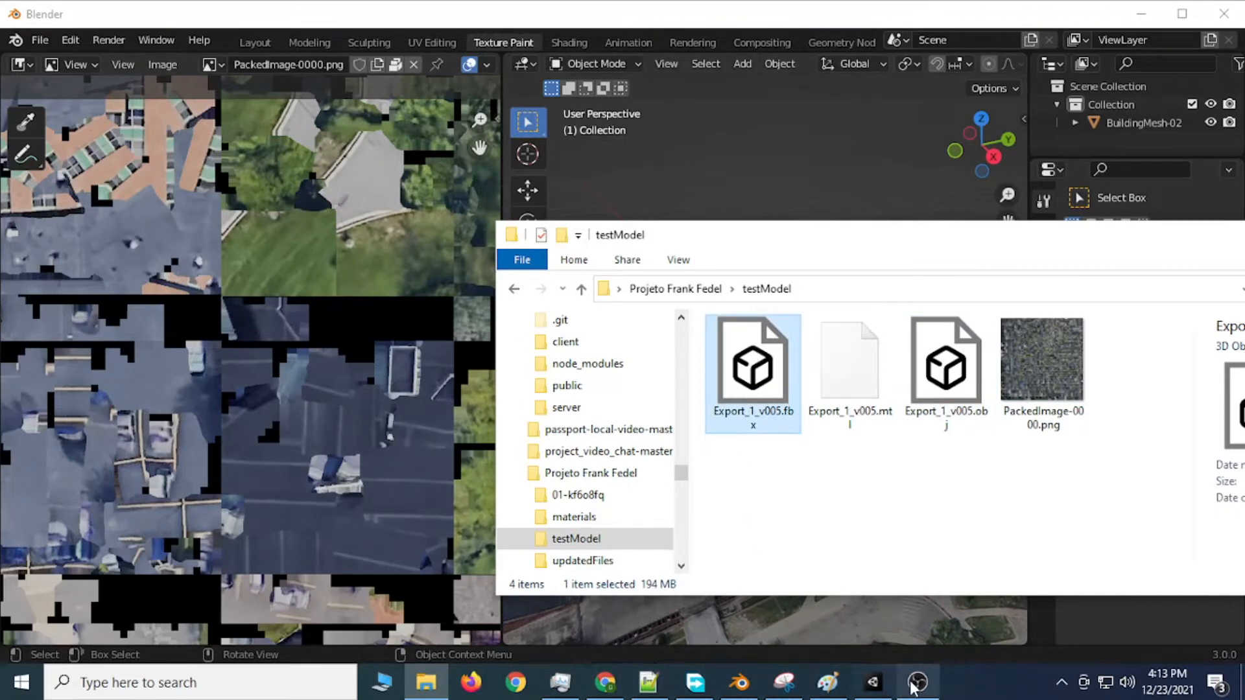
Step: Switch to Unity and import Export_1_v005.fbx from testModel into the project's importedObjects folder
click(873, 682)
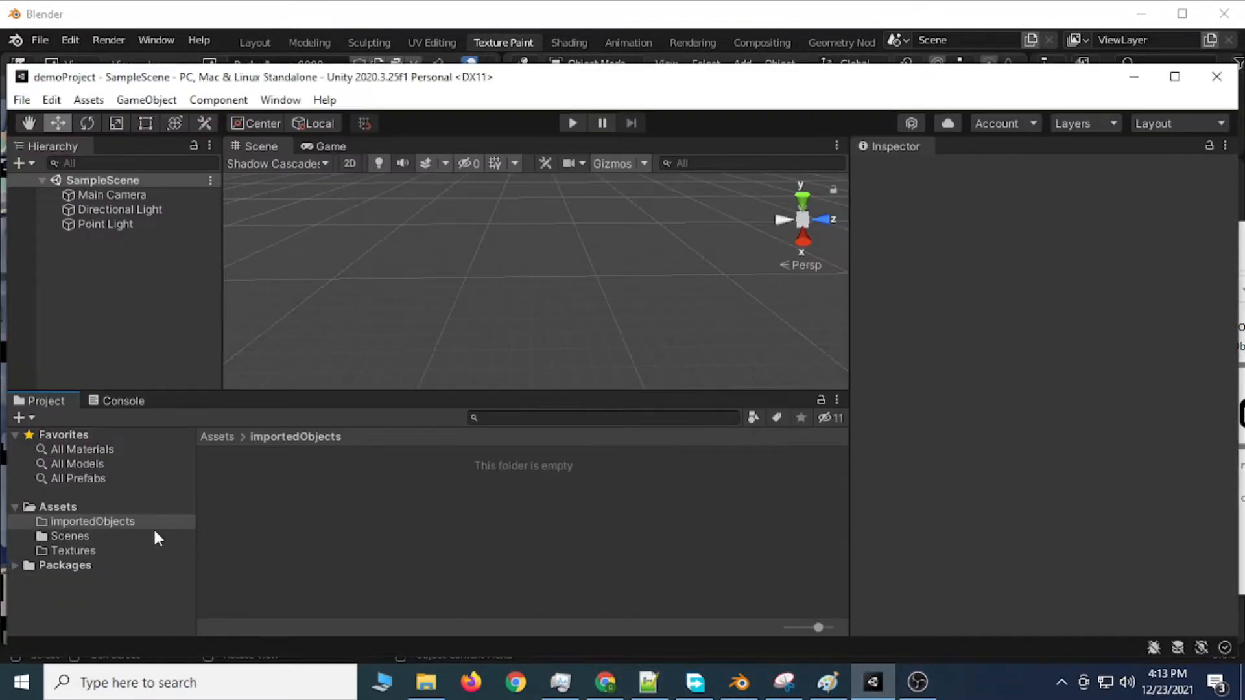
click(134, 527)
right_click(134, 523)
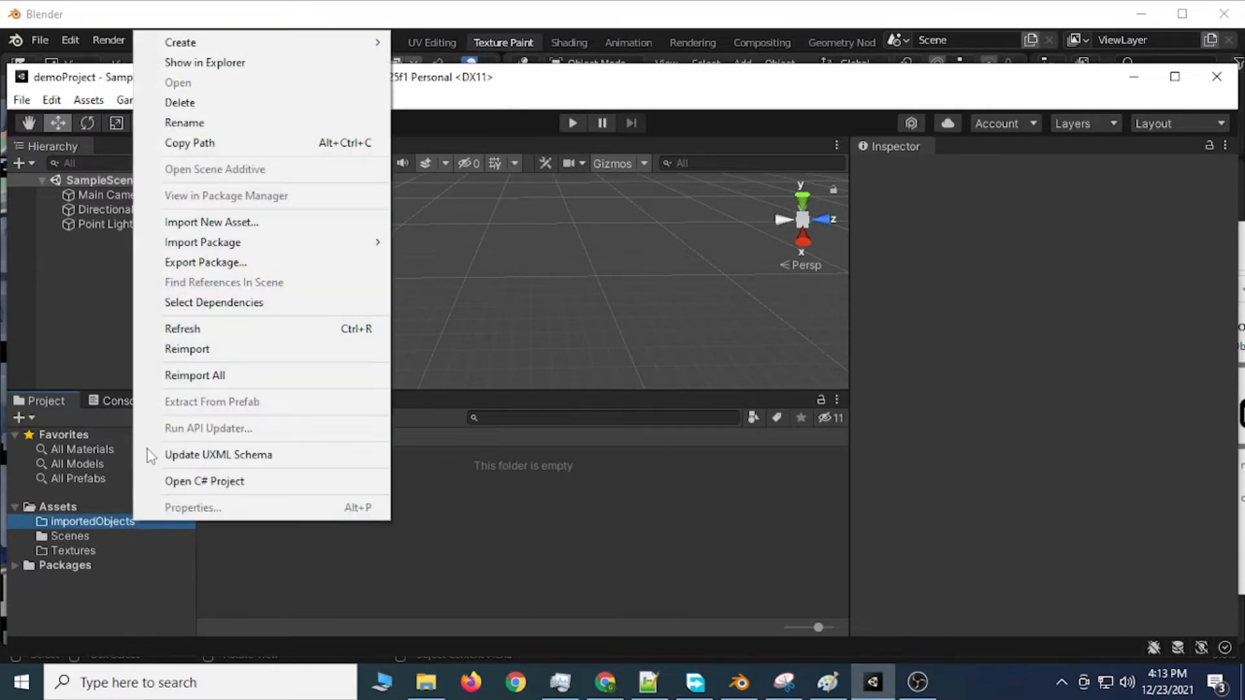
click(231, 223)
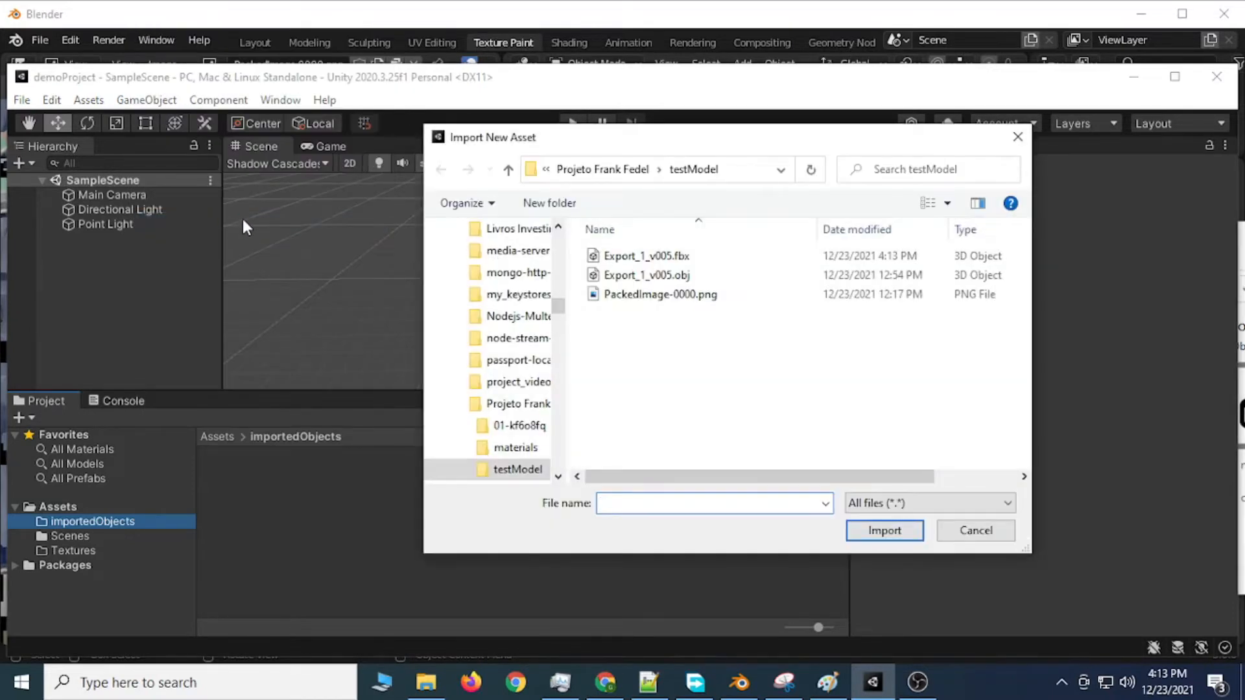
click(650, 256)
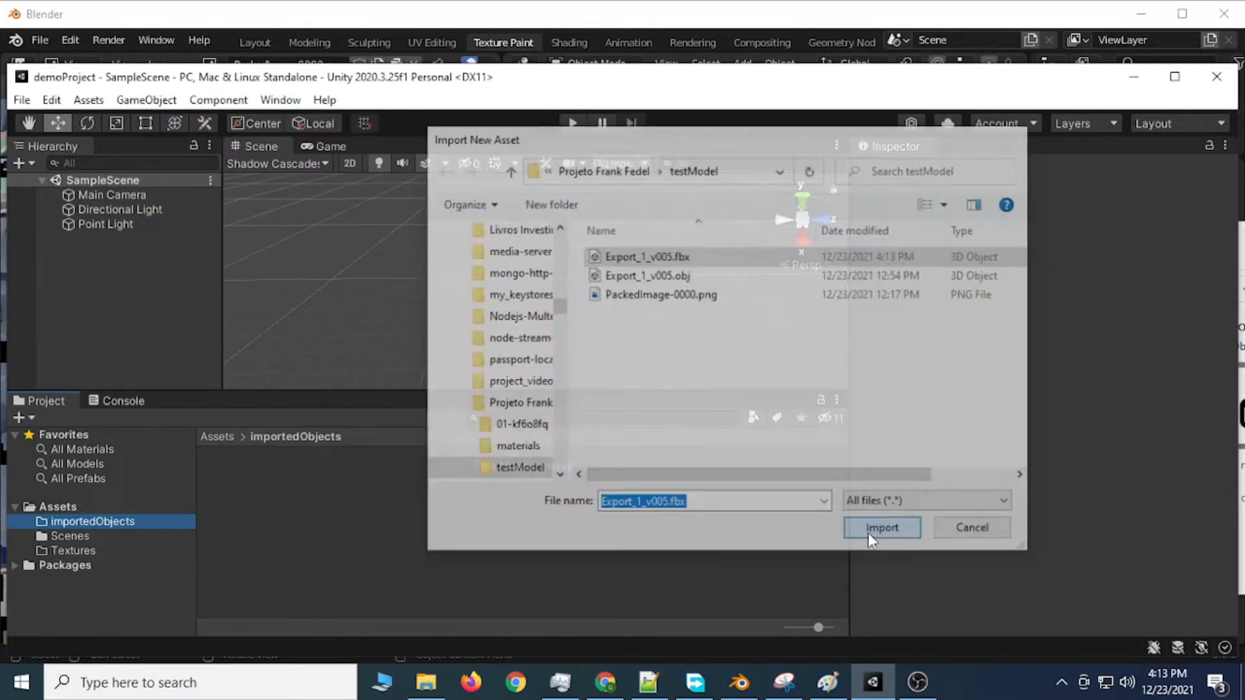
click(869, 531)
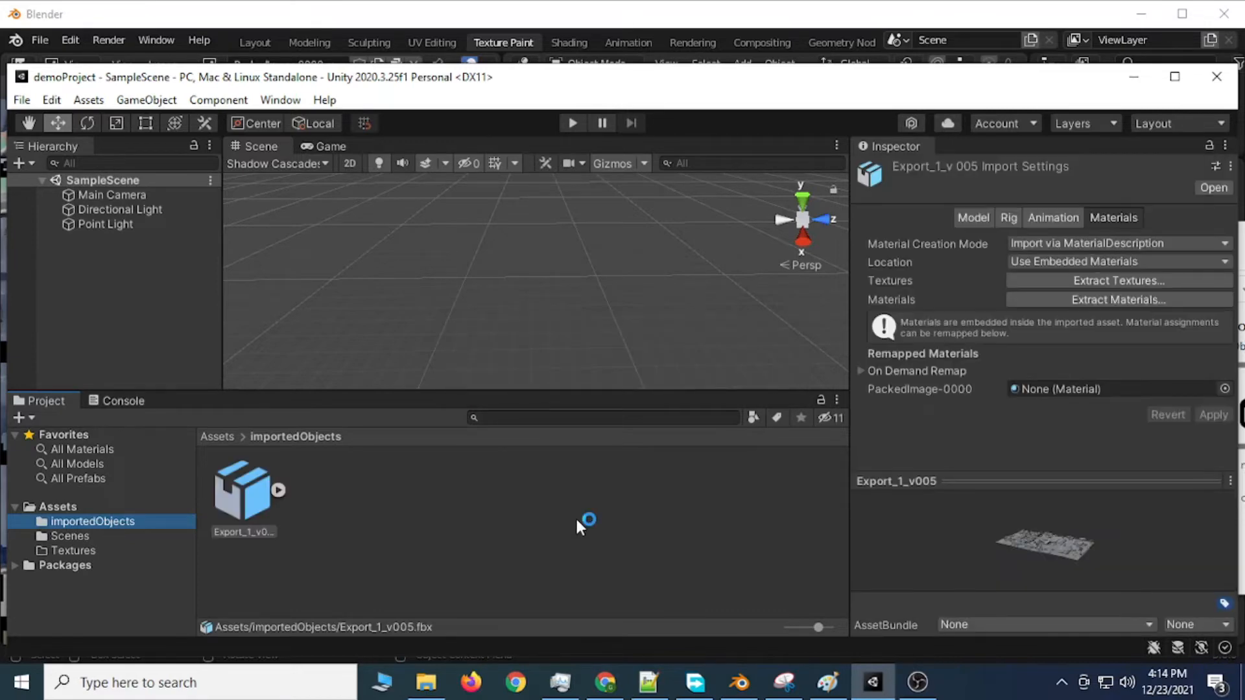
Step: Expand the imported Export_1_v005 asset and inspect its PackedImage-0000 material and building mesh
click(279, 489)
click(321, 488)
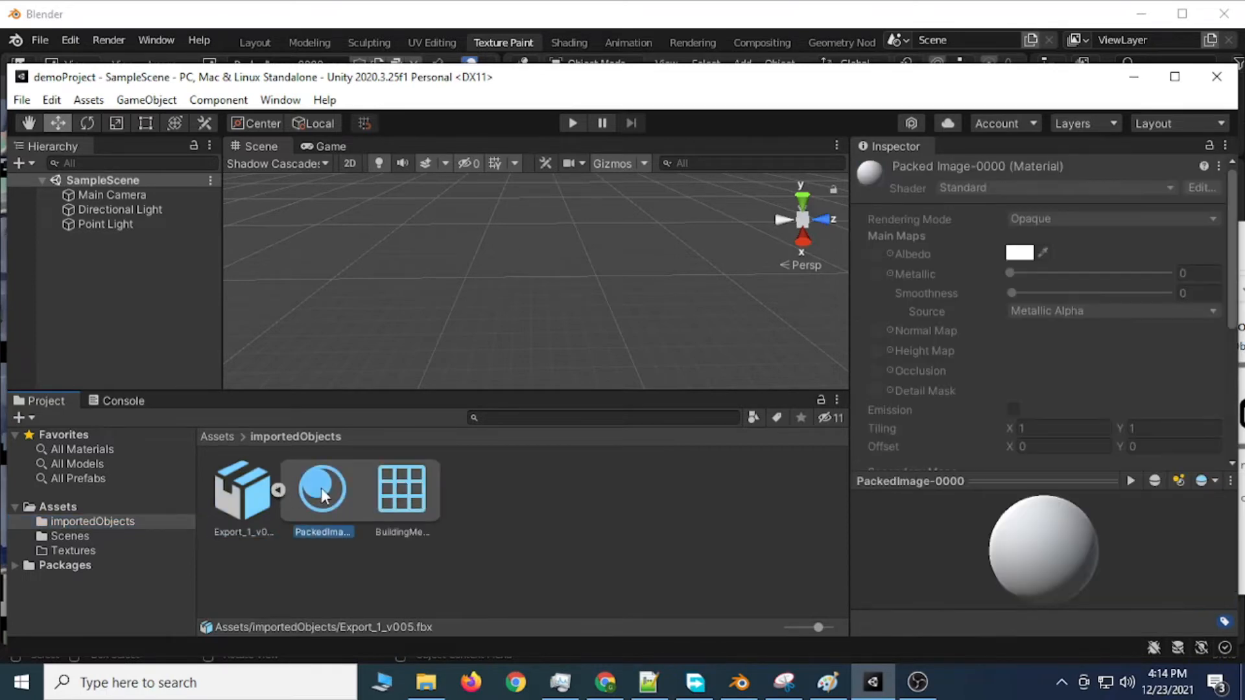
click(404, 492)
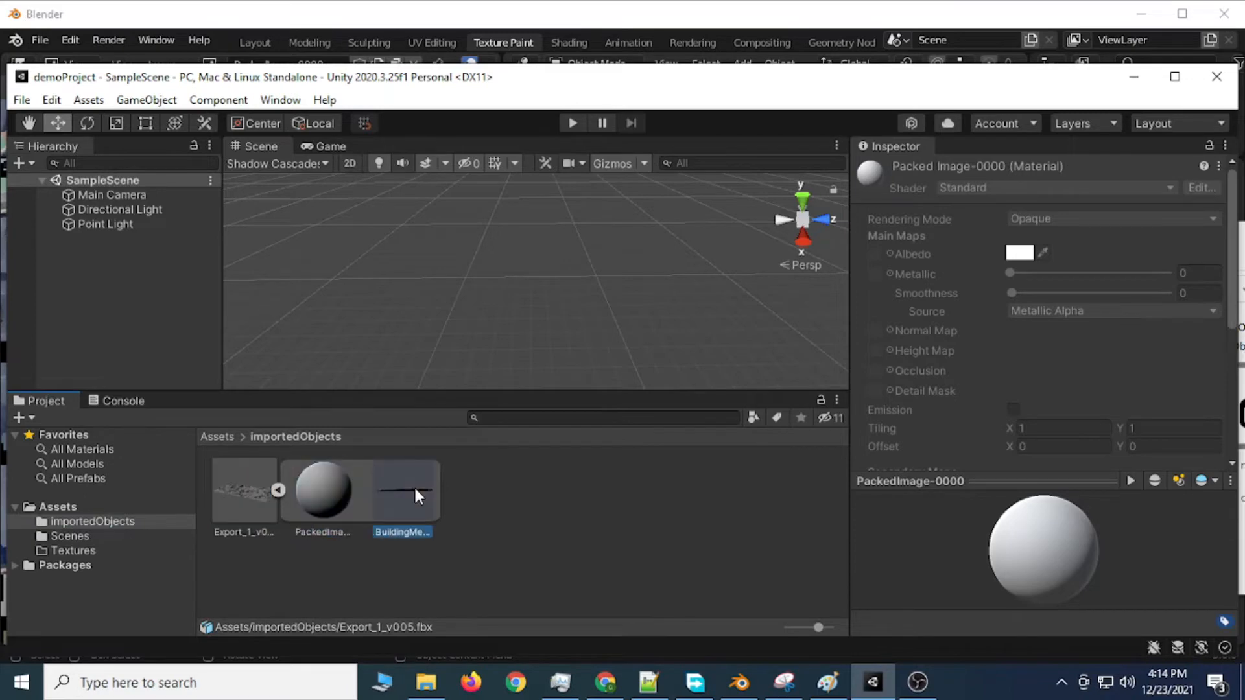
click(324, 493)
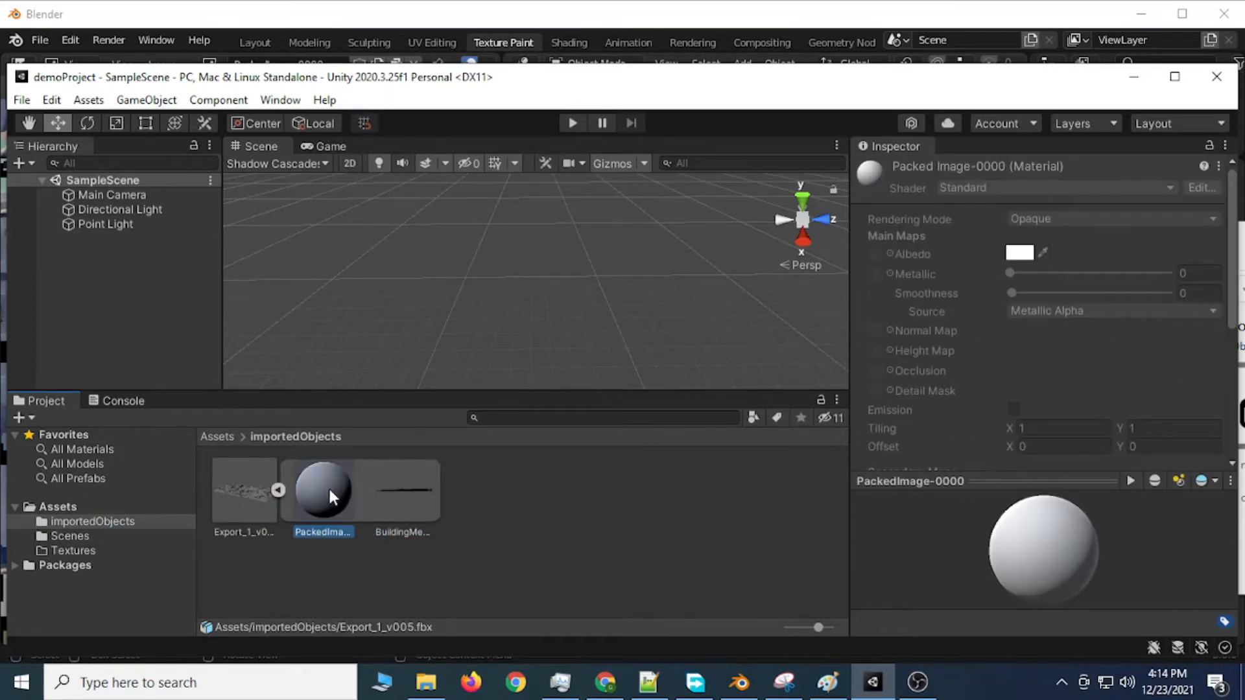
click(404, 488)
click(324, 487)
Step: Extract the embedded textures of the Export_1_v005 model into the importedObjects folder
click(247, 492)
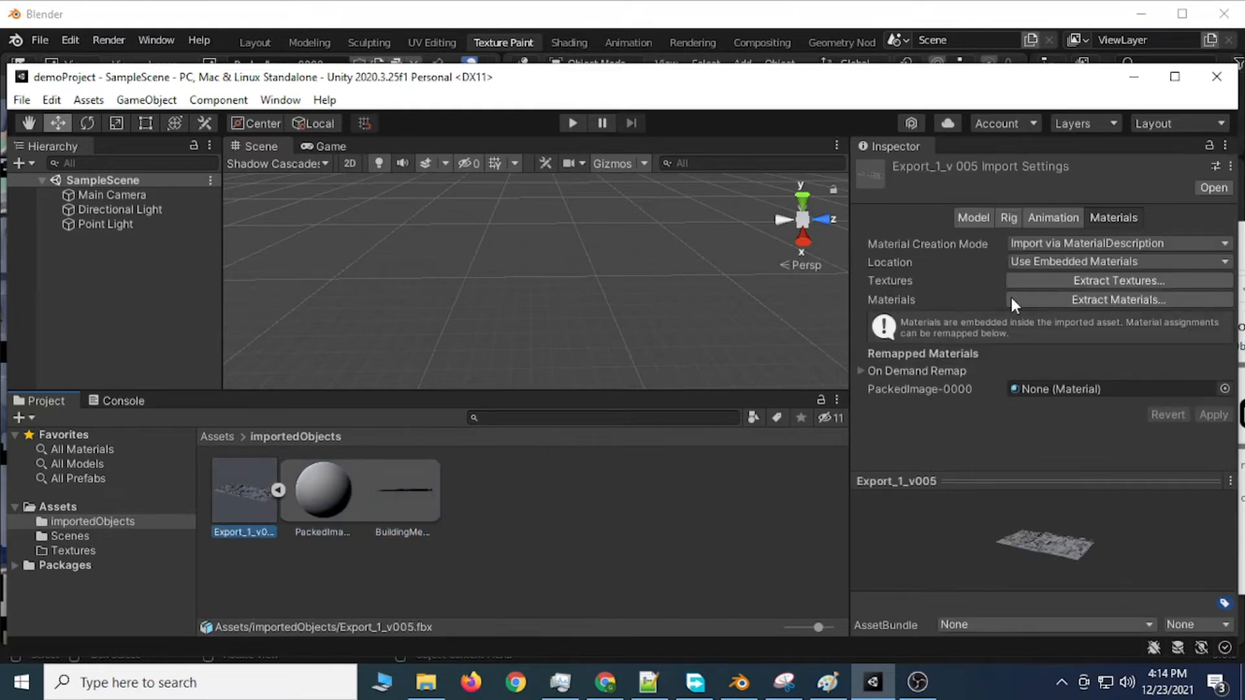
click(1054, 280)
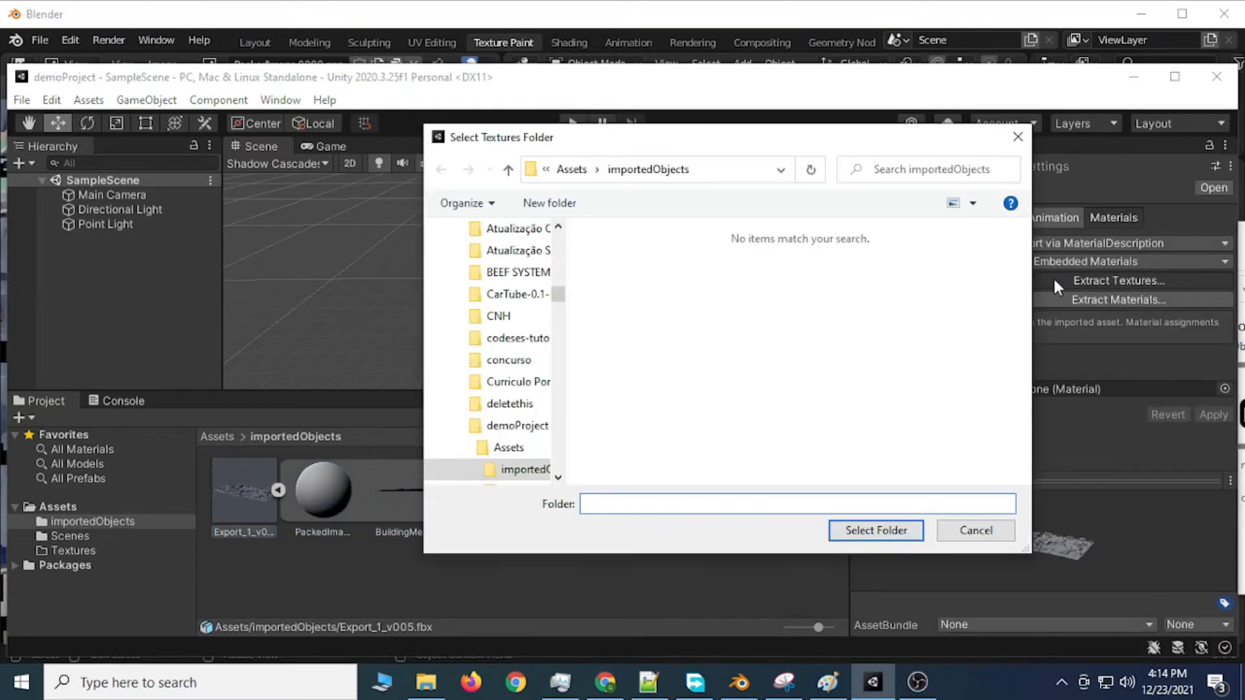
click(876, 530)
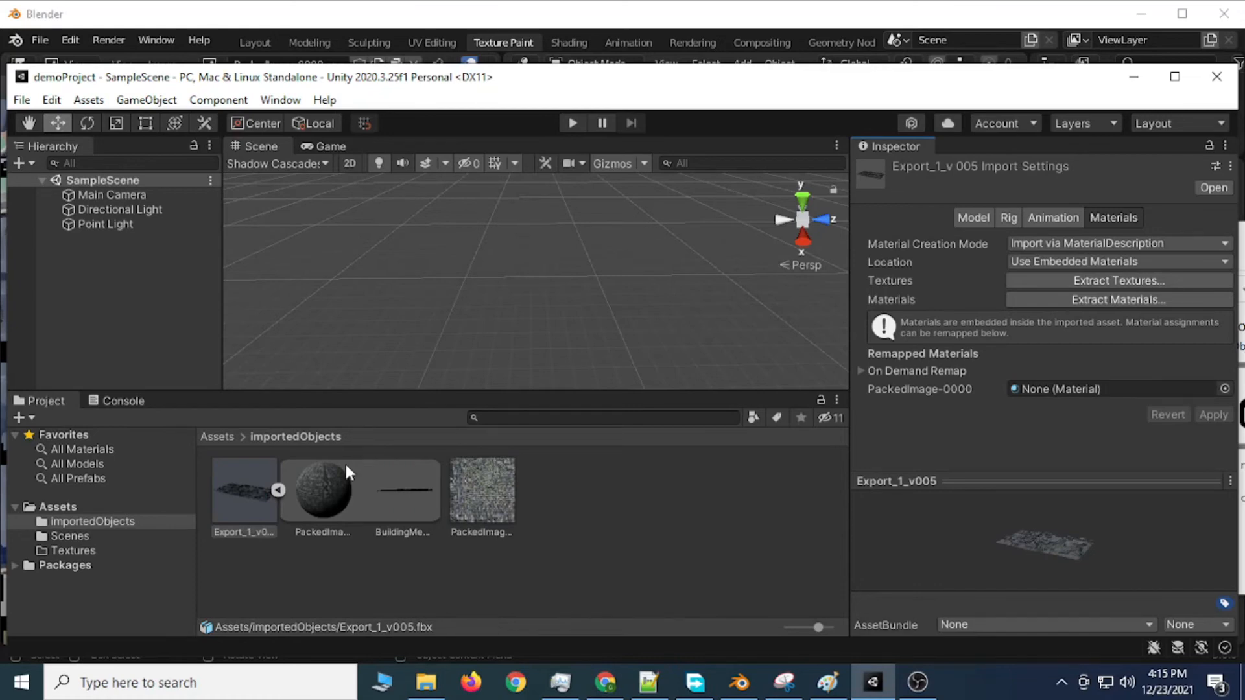
Step: Place the Export_1_v005 model in the scene and bring the whole campus model into view
drag(239, 492, 450, 281)
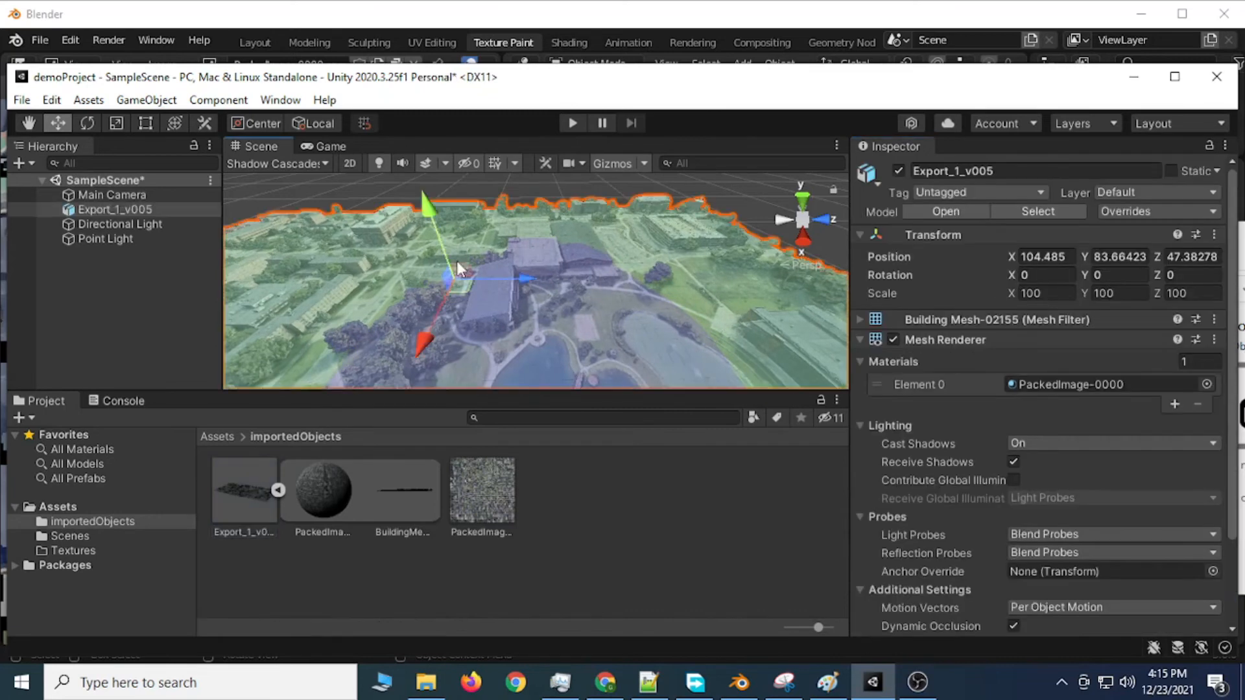
scroll(485, 261, down, 5)
scroll(486, 263, down, 1)
middle_drag(552, 233, 565, 220)
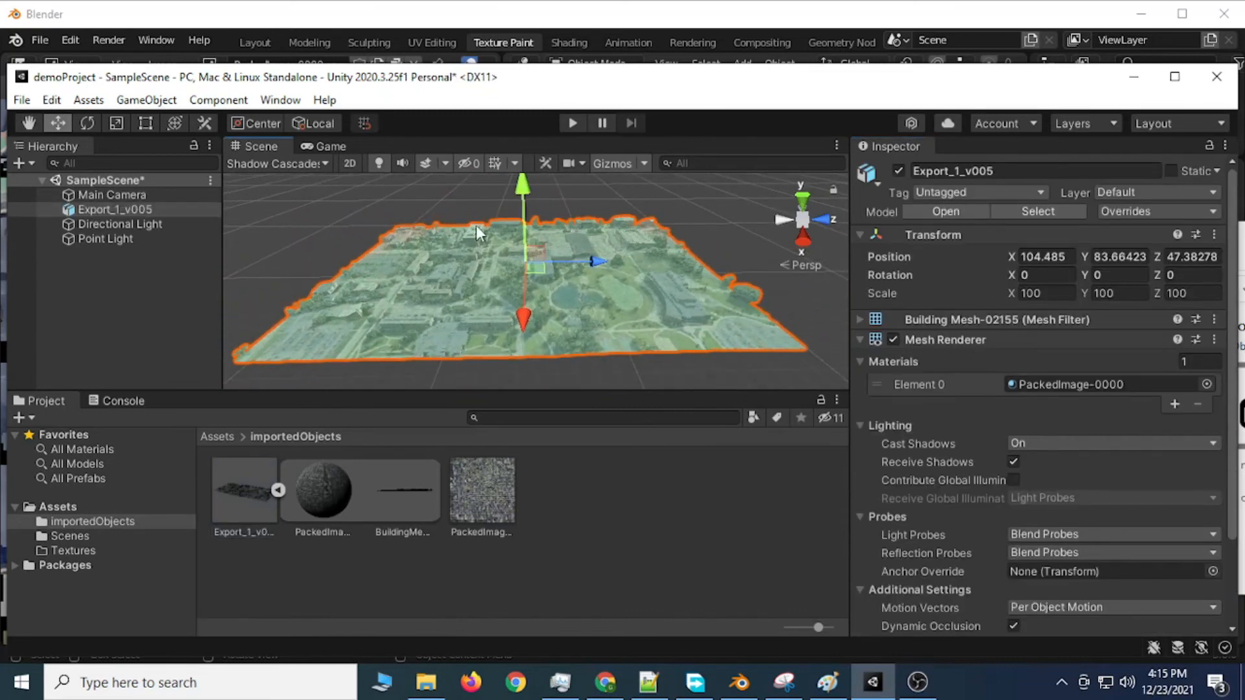
Step: Delete the Directional Light and move the Point Light above the campus model to about X 104.5, Y 91.31, Z 48.21
click(166, 223)
key(Delete)
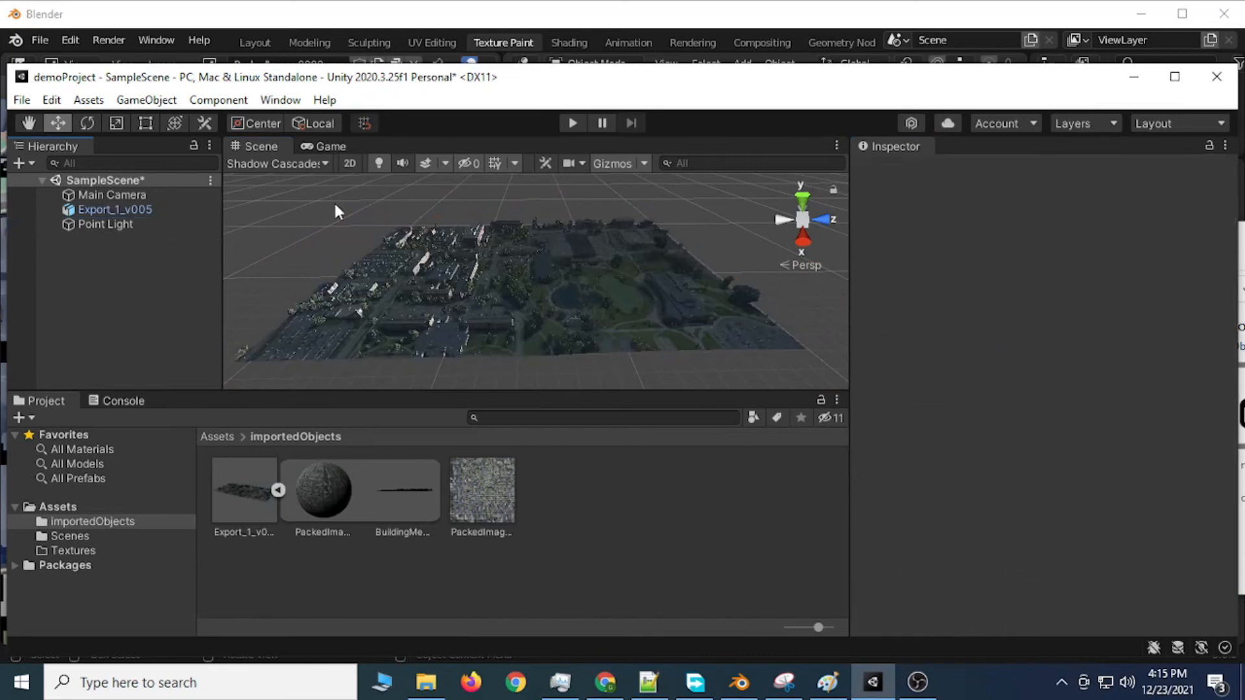
click(159, 224)
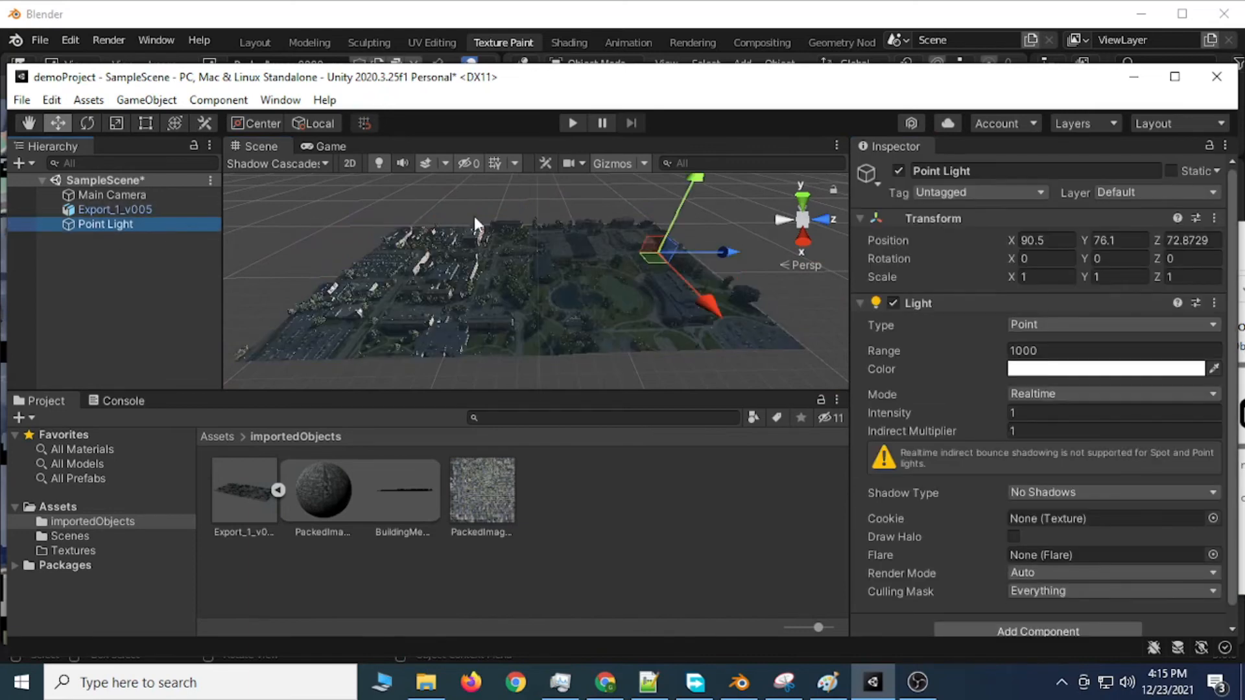
drag(719, 251, 602, 139)
alt+drag(681, 235, 361, 234)
drag(517, 188, 570, 187)
right_drag(548, 234, 25, 153)
key(w)
key(a)
key(a)
key(s)
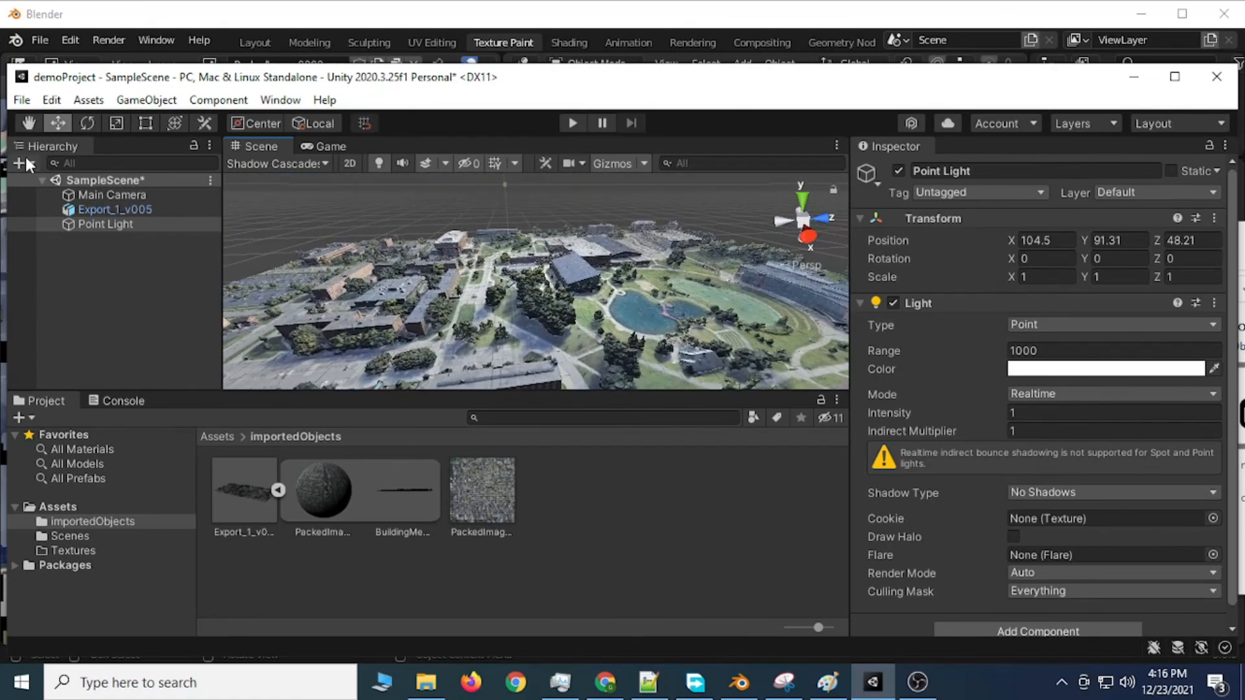